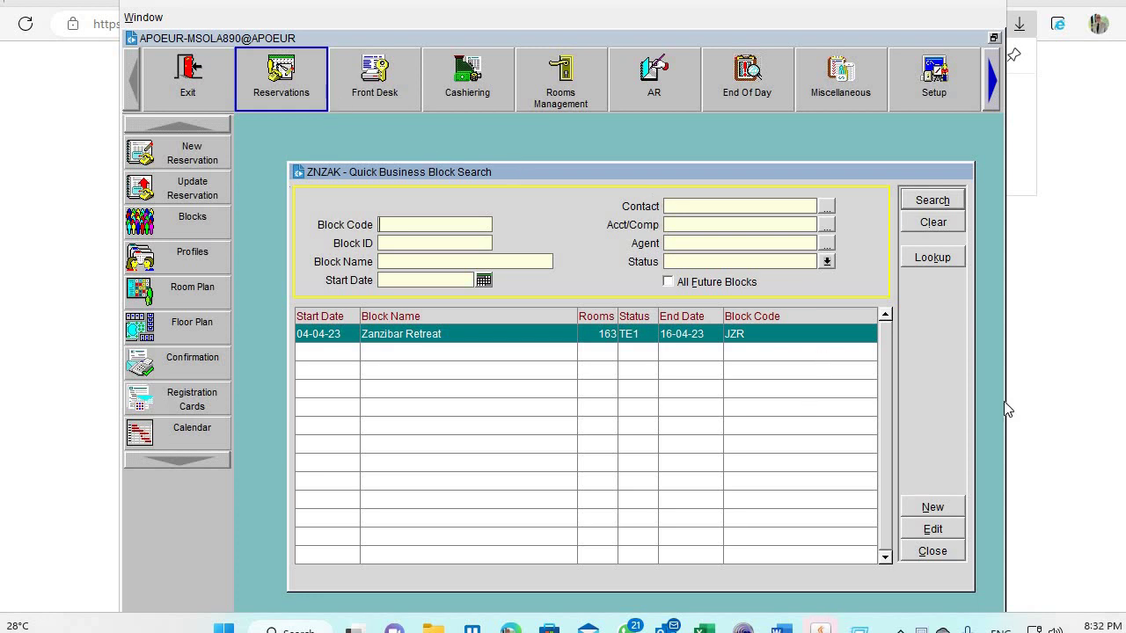
- Close the current block search, reopen Quick Business Block, and start a new block
left_click(940, 551)
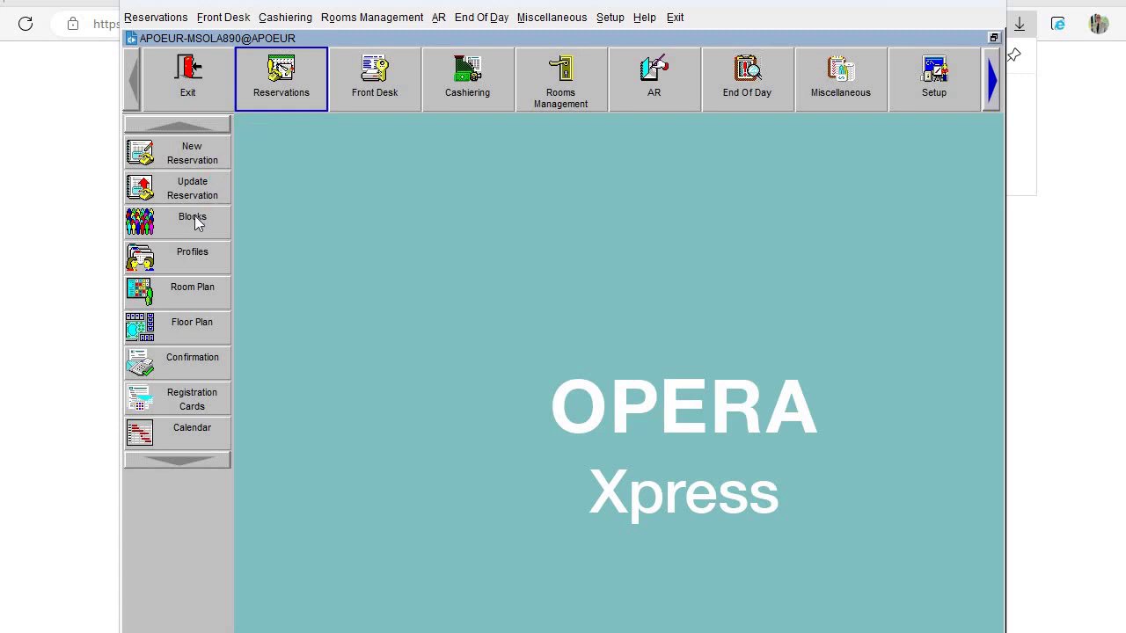
left_click(192, 217)
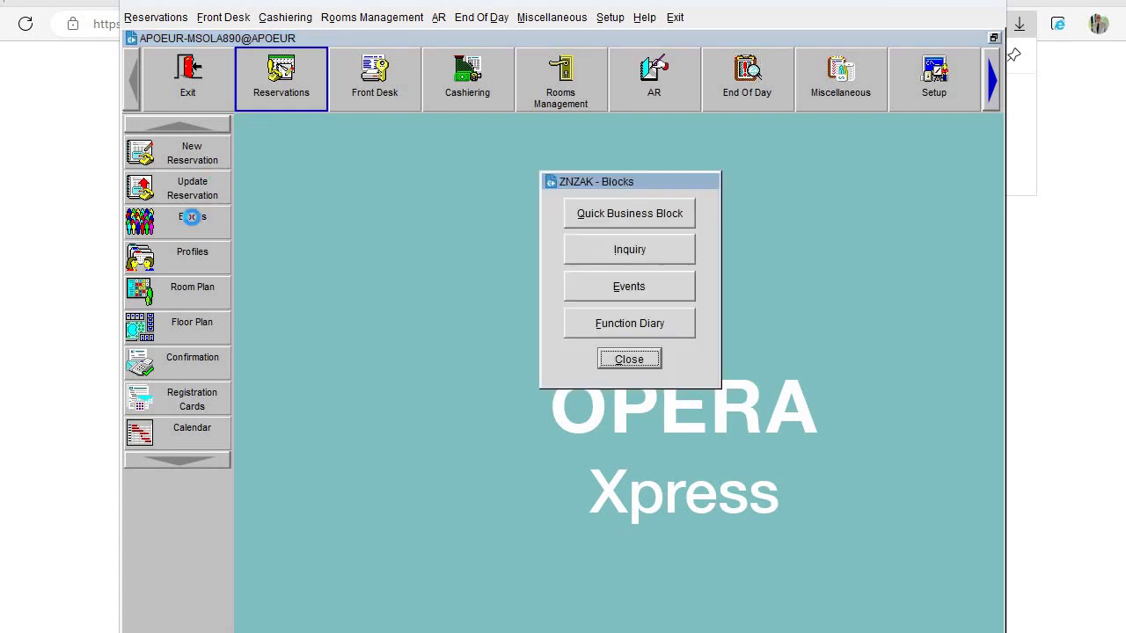
left_click(597, 215)
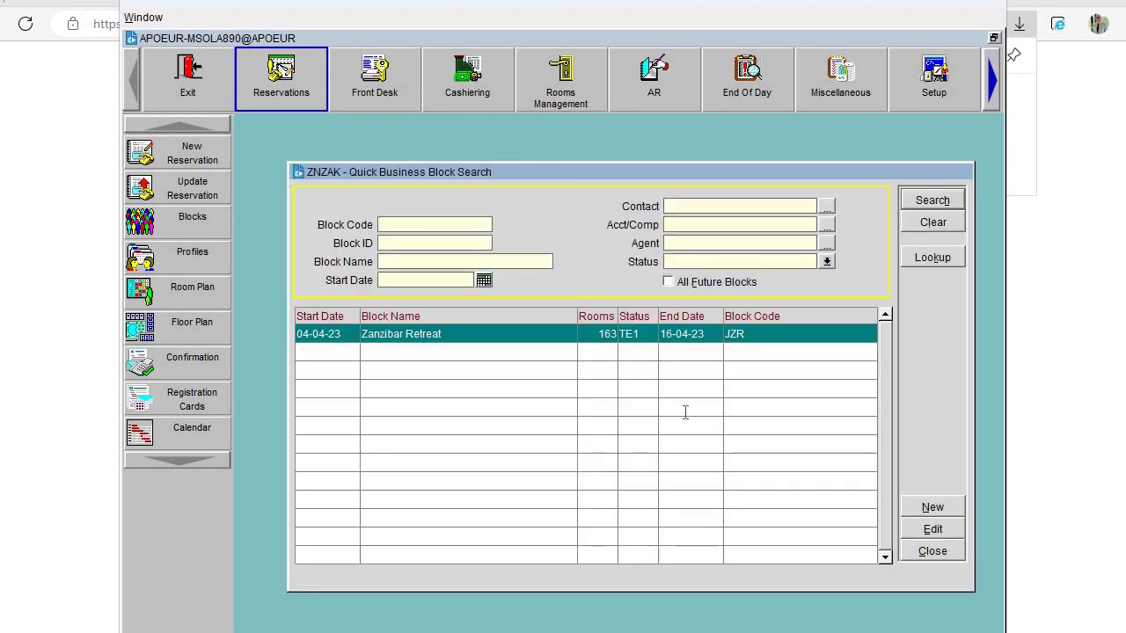
left_click(921, 505)
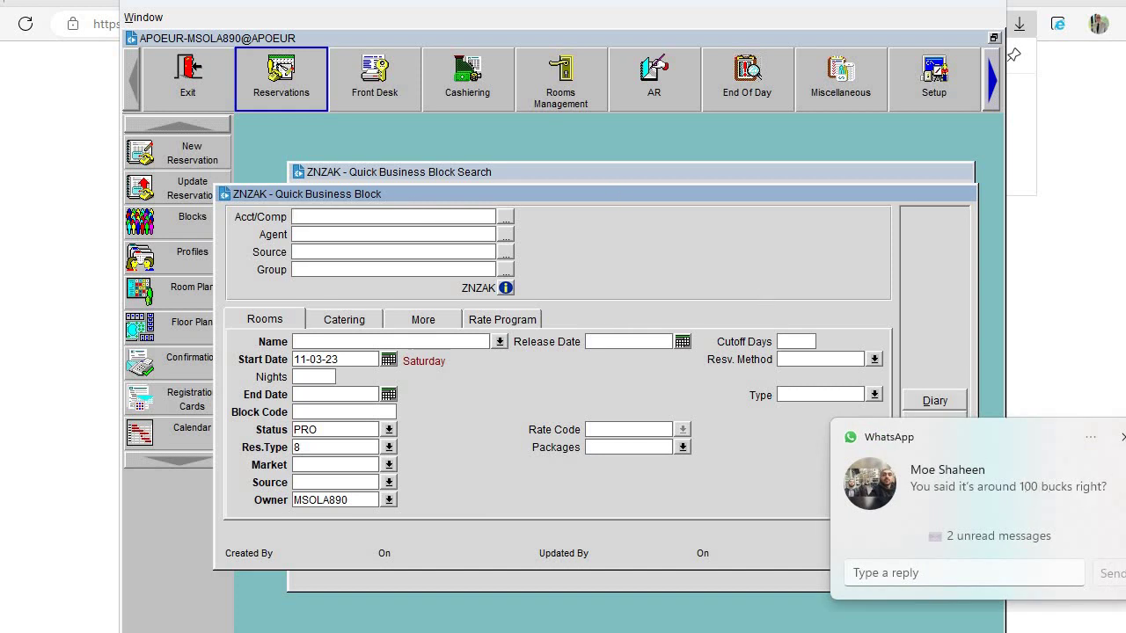
- Search for the couple's wedding company profile and attach it to the block as the Acct/Comp
left_click(356, 214)
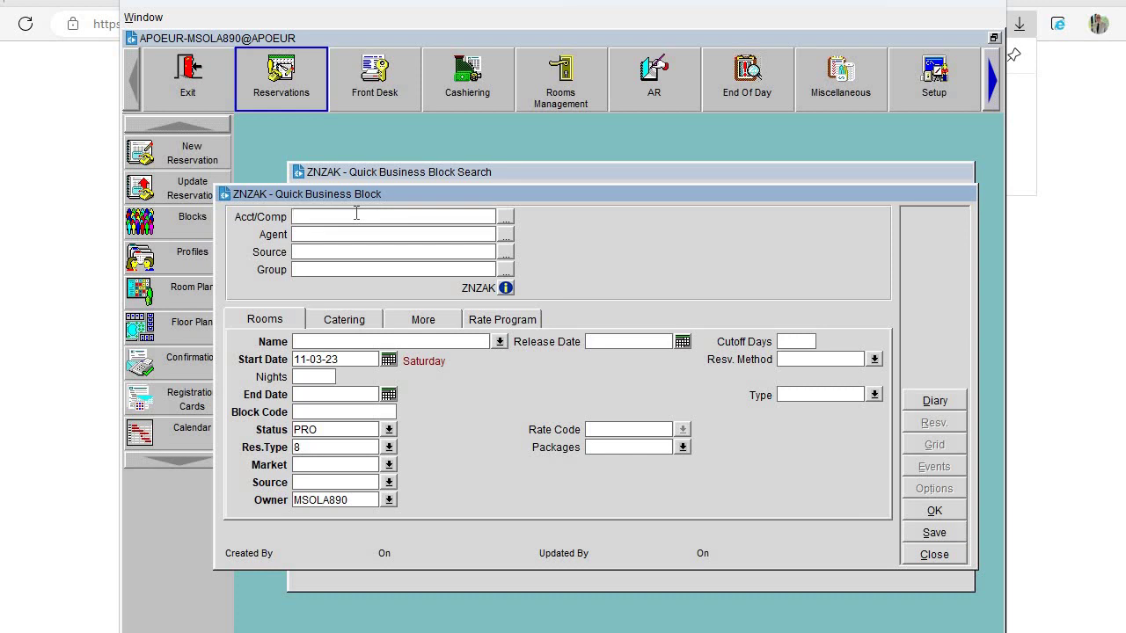
type("Joan and Andrew Wedding")
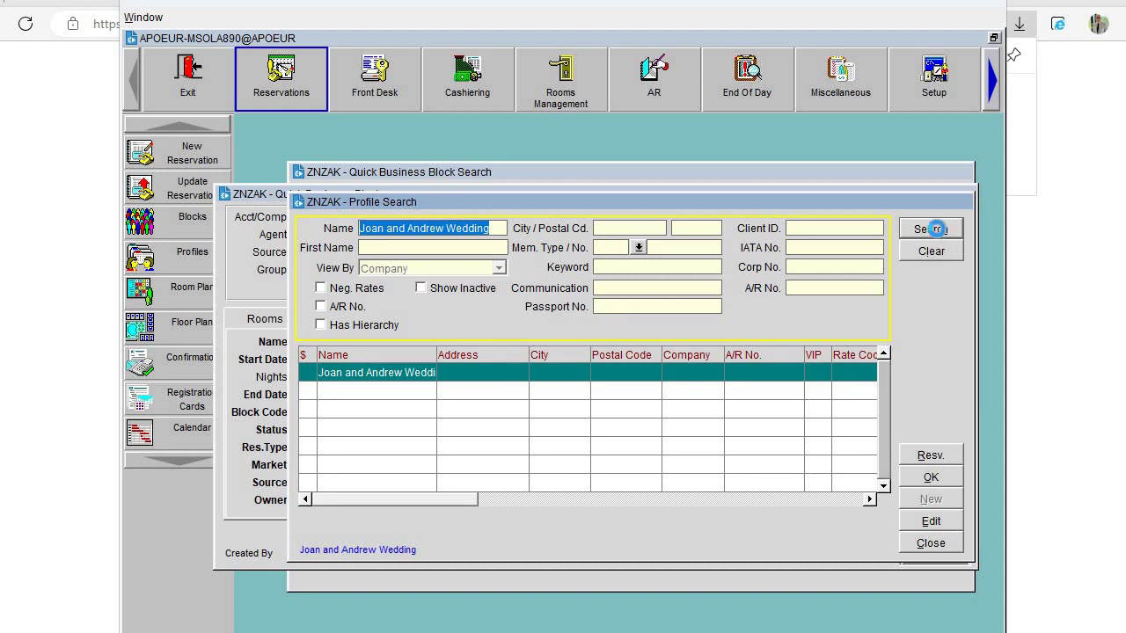
left_click(935, 231)
left_click(355, 378)
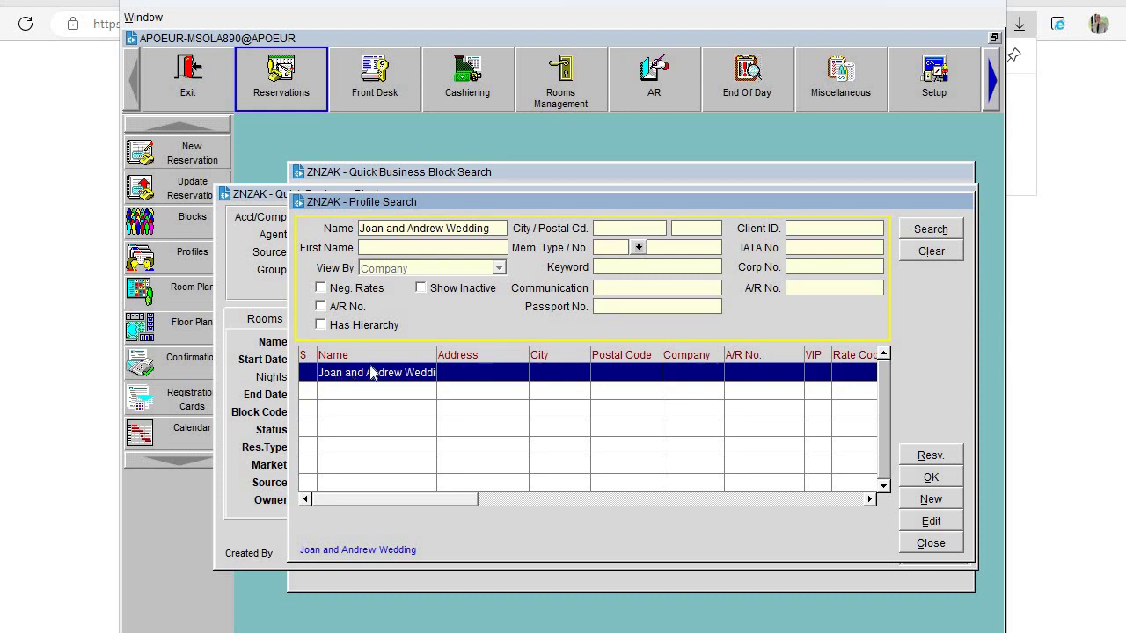
left_click(931, 478)
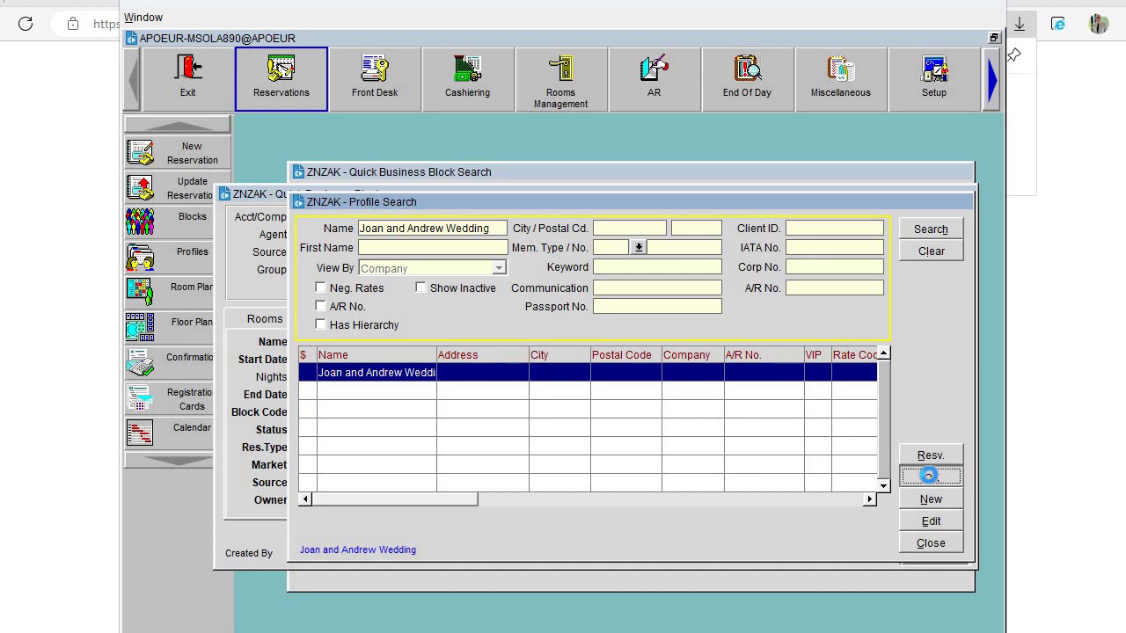
- Search for the couple's wedding group profile and attach it to the block as the Group
left_click(390, 269)
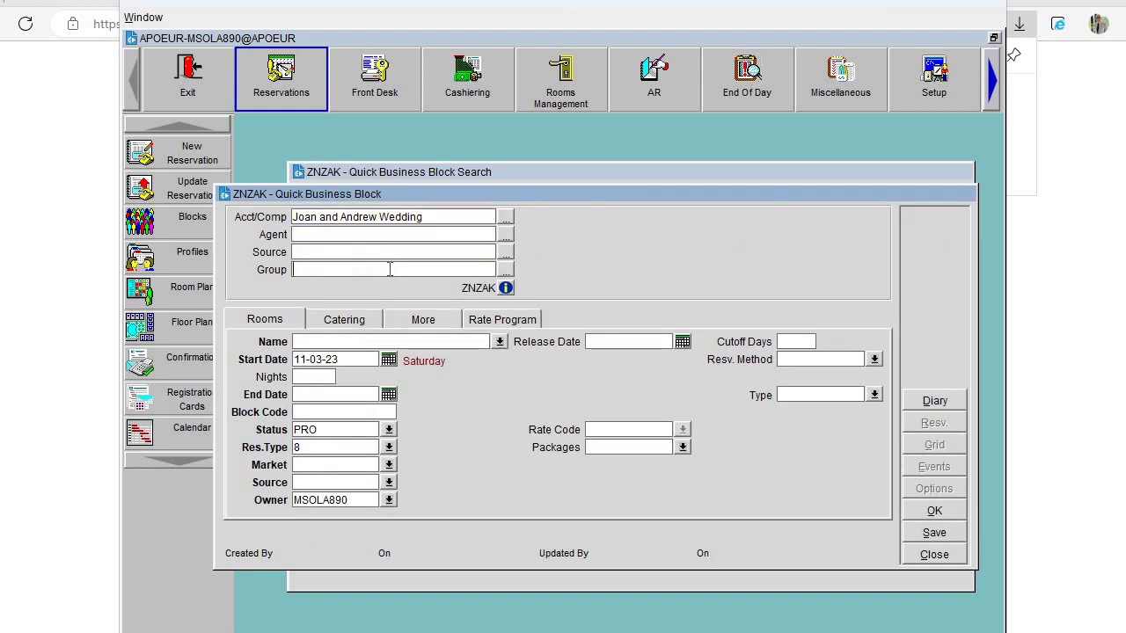
type("Joan and Andre")
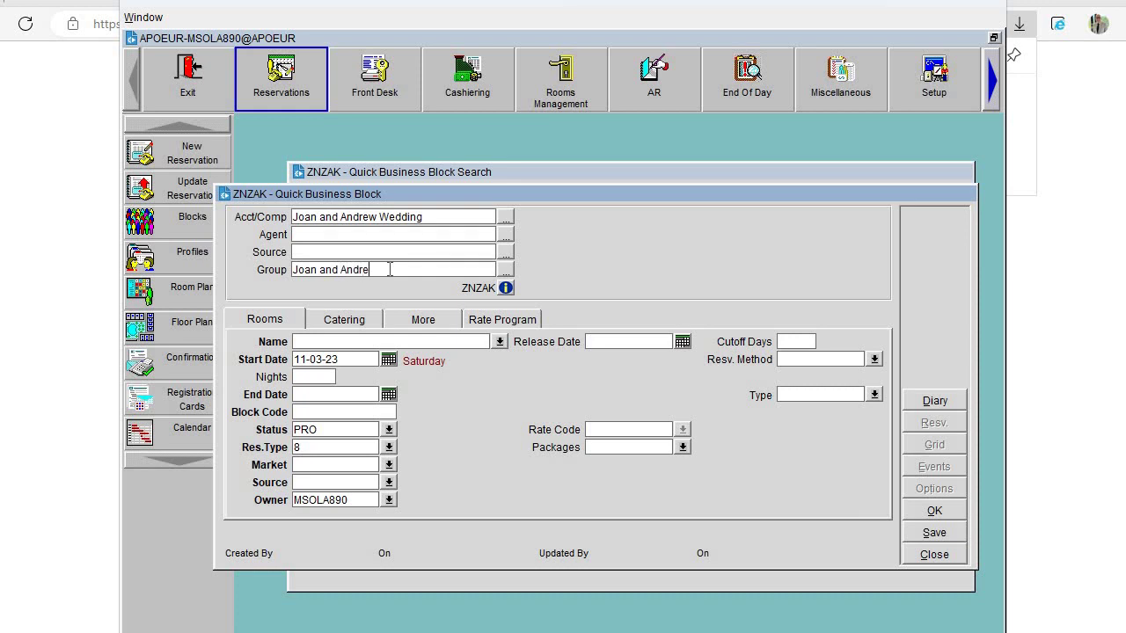
type("w Wedding")
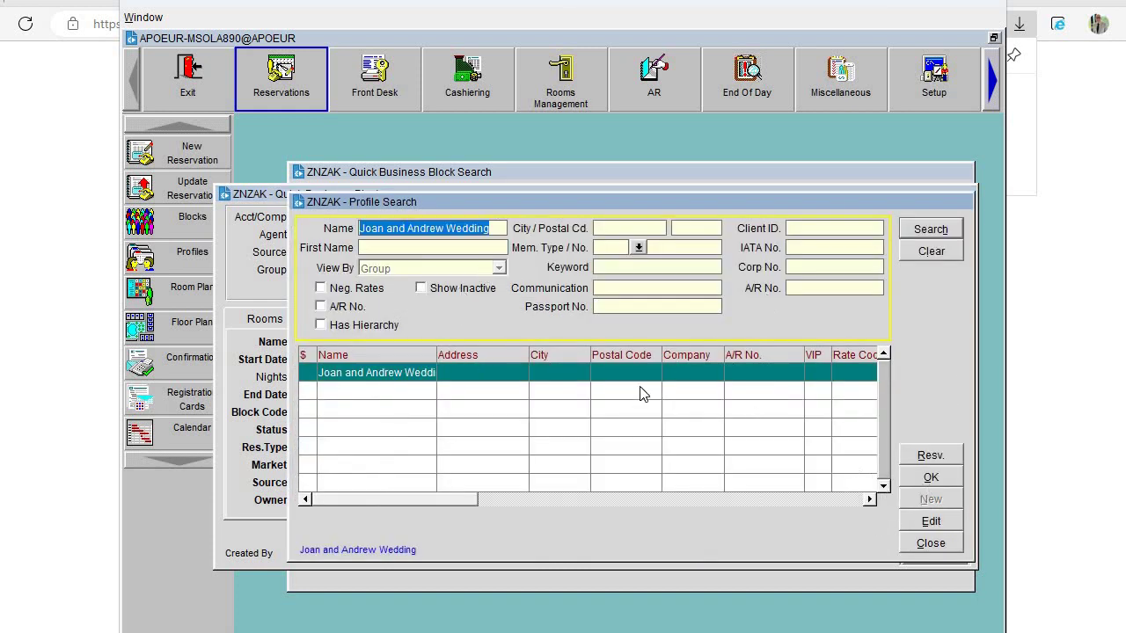
left_click(928, 229)
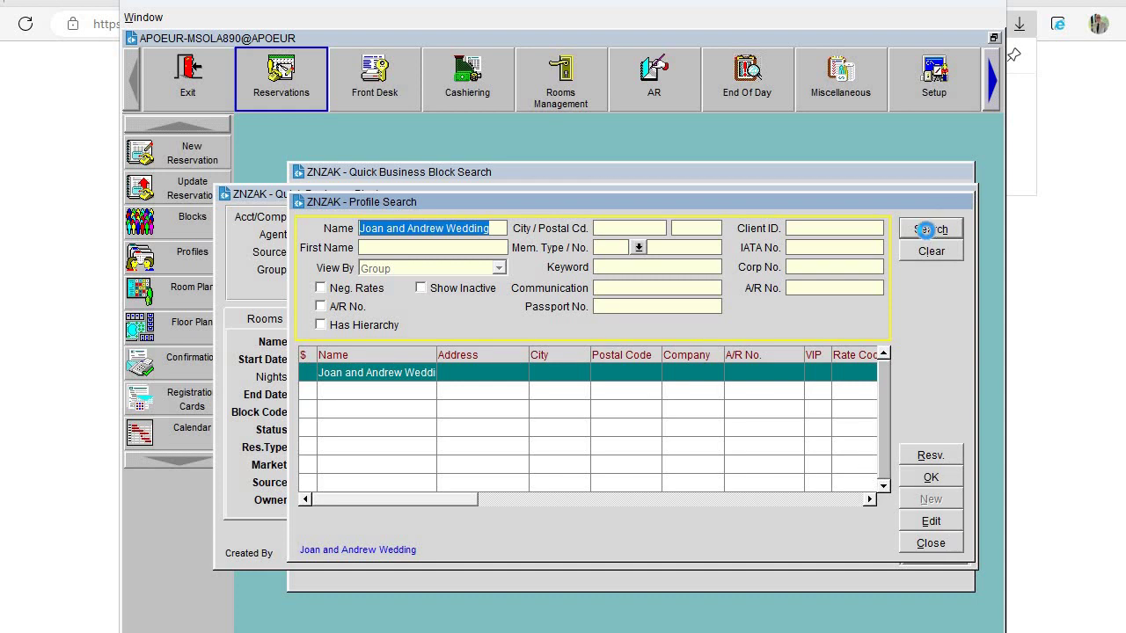
left_click(433, 371)
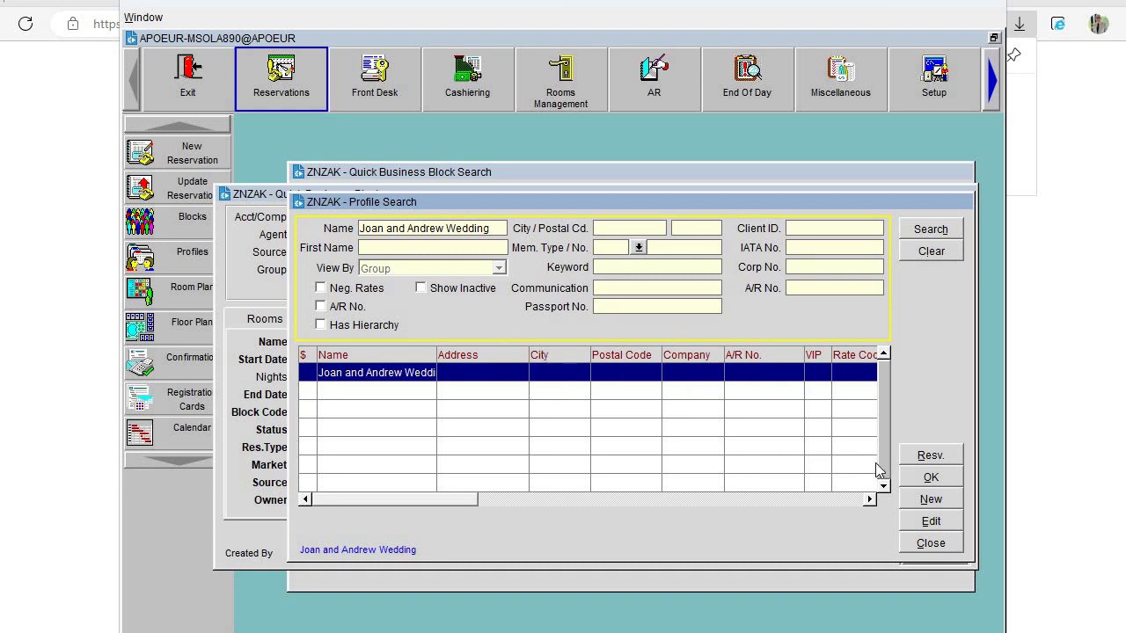
left_click(927, 468)
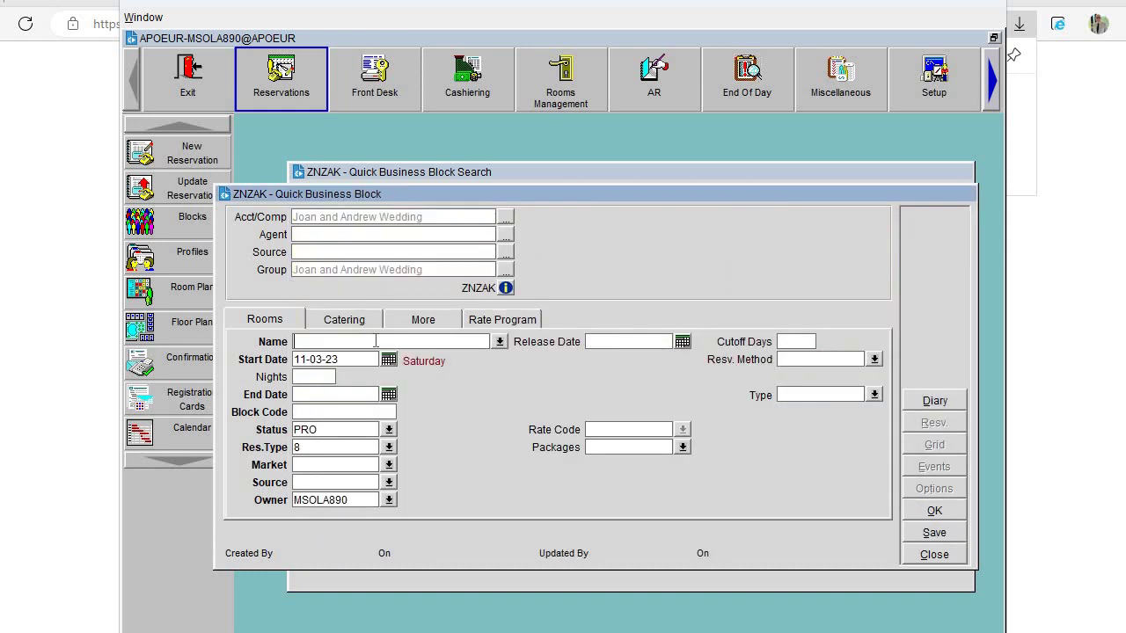
- Name the block after the couple's wedding, with start date 14-08-23 and end date 22-08-23
type("Joan-Andrew Wedding")
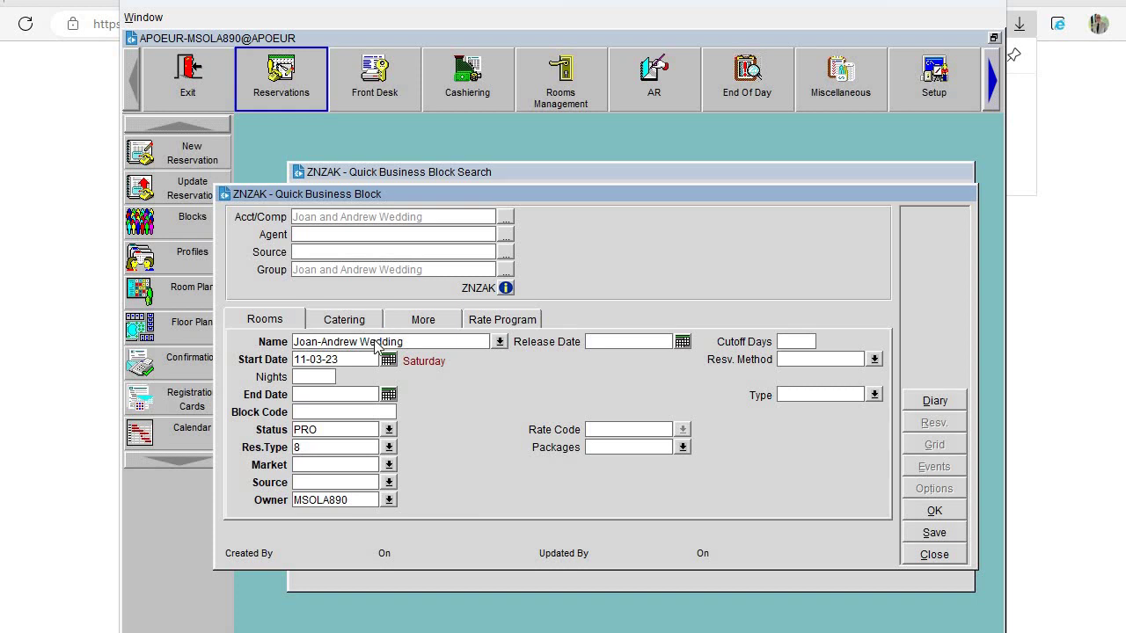
key("Tab")
type("14-08-23")
left_click(373, 341)
key("Tab")
key("Tab")
type("1")
key("Tab")
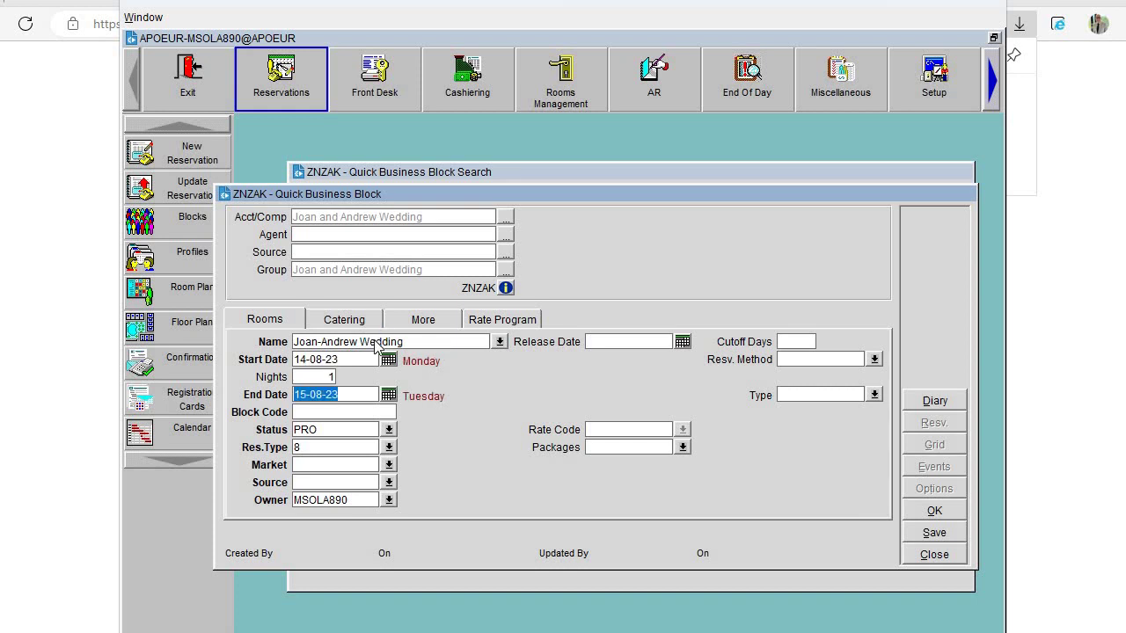
type("22-08-23")
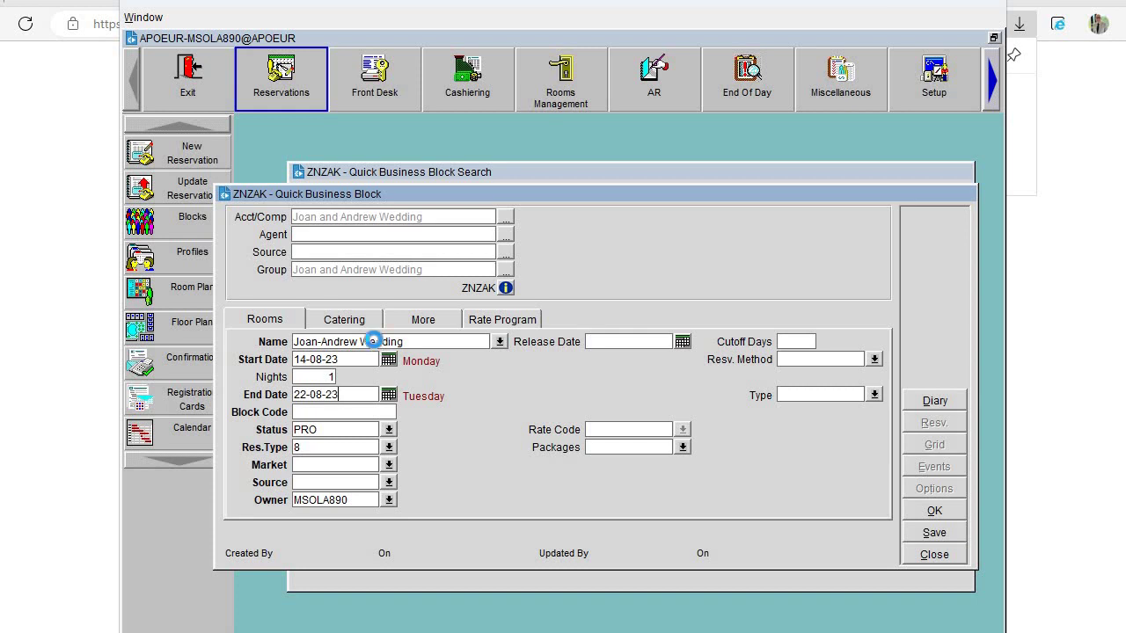
- Set the block code to JAA and the block status to TE1, TEN 1 (Verbal DEF)
key("Tab")
type("JAA")
key("Tab")
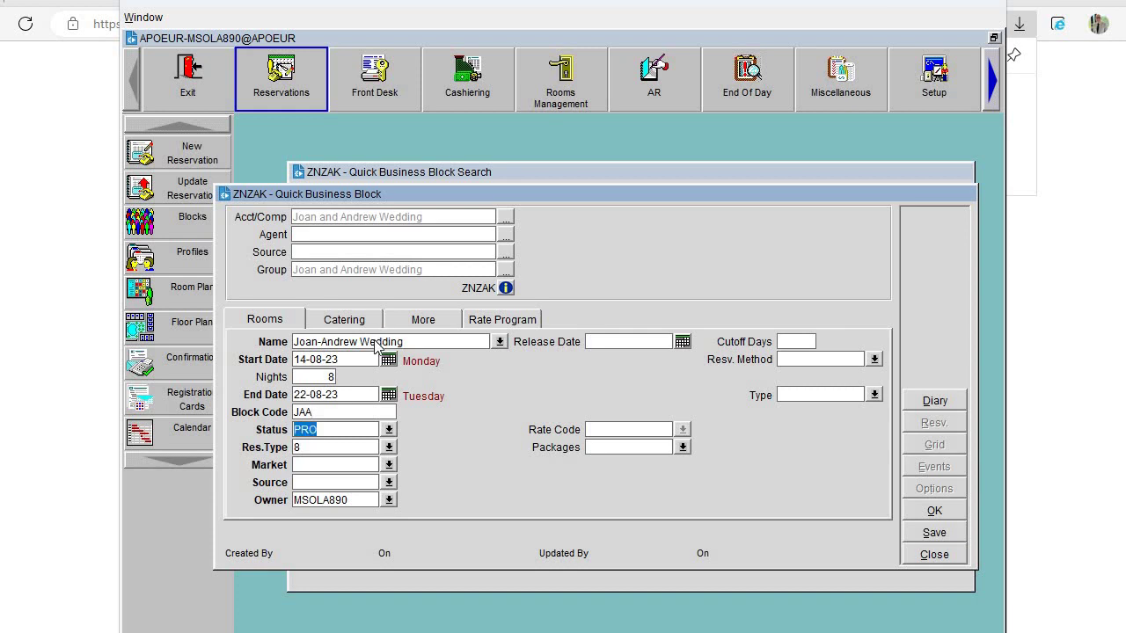
type("TE1")
left_click(390, 431)
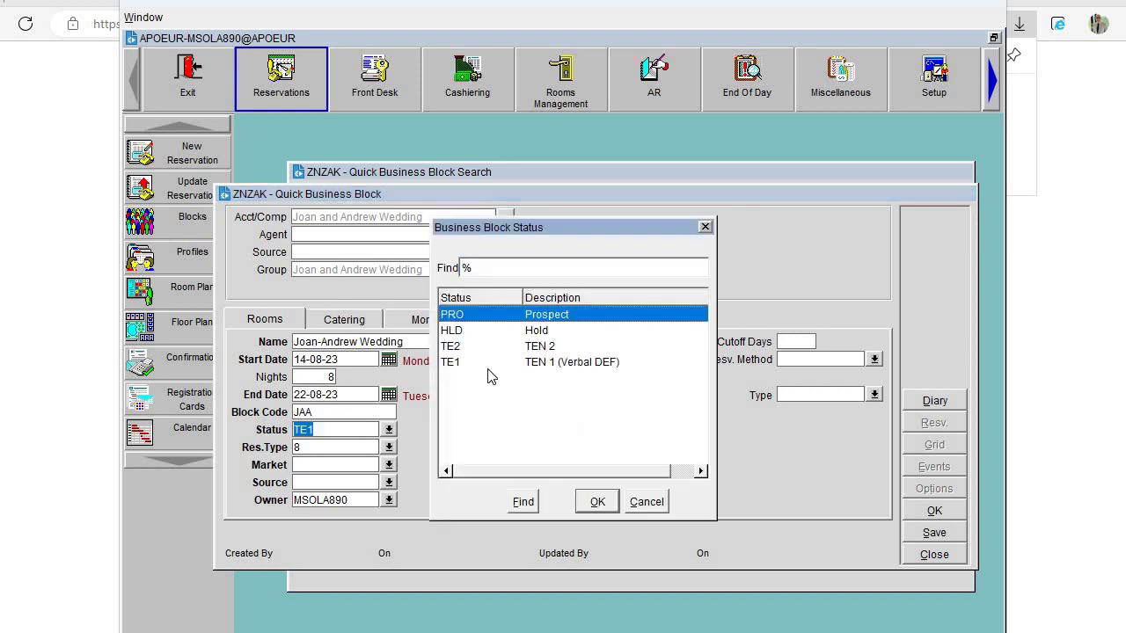
left_click(554, 364)
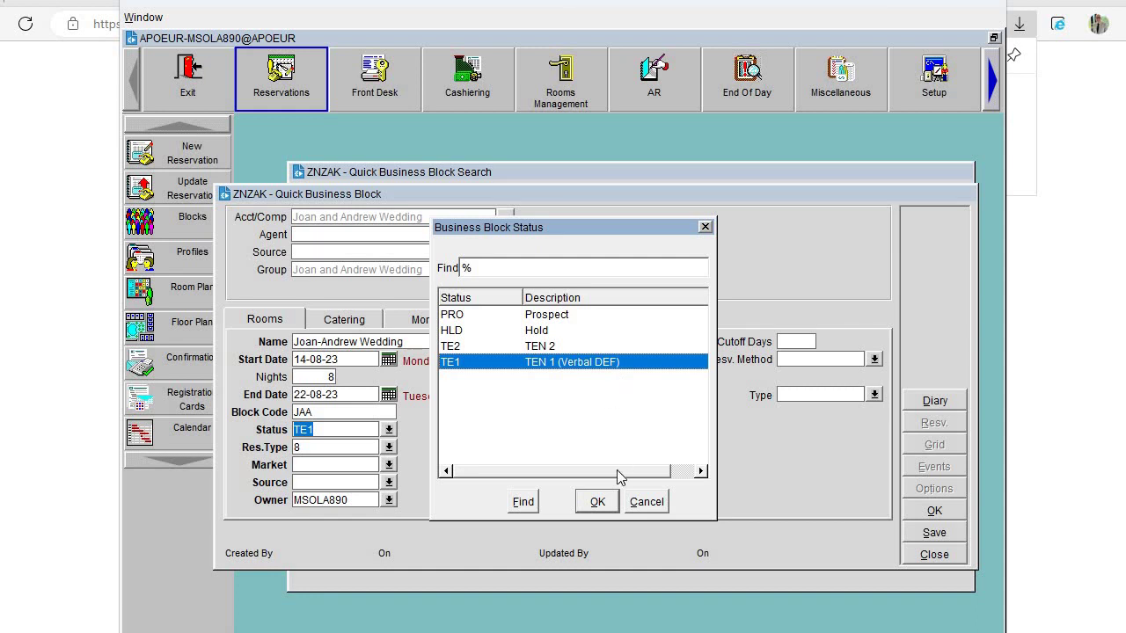
left_click(597, 502)
- Set the block's reservation type to 9, Sales Allowance
left_click(354, 455)
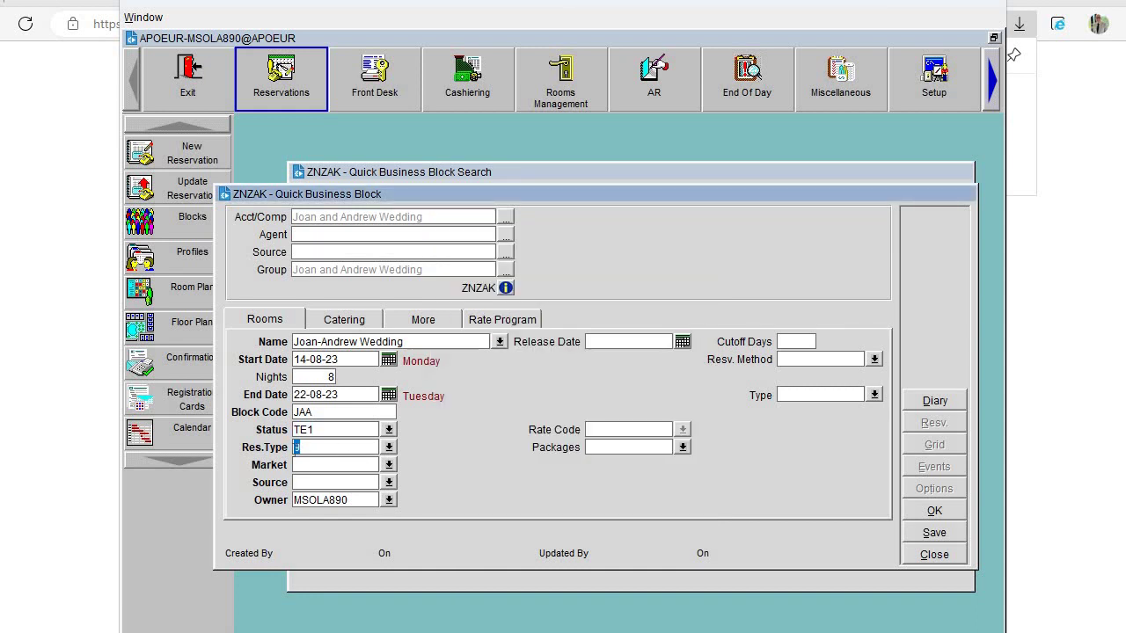
left_click(388, 447)
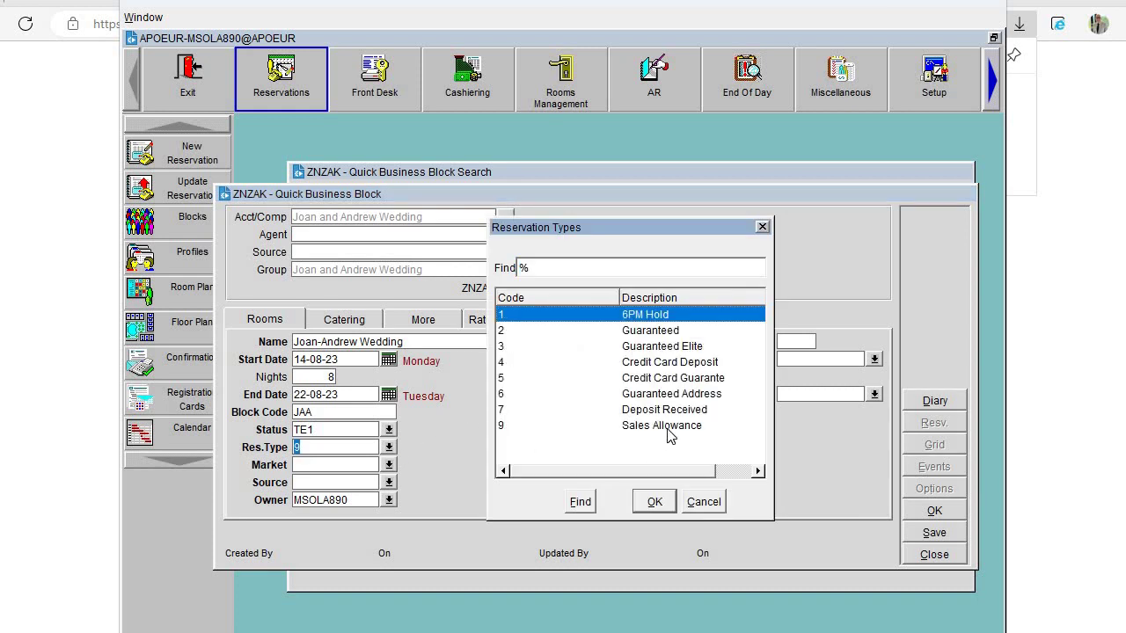
left_click(666, 426)
left_click(654, 502)
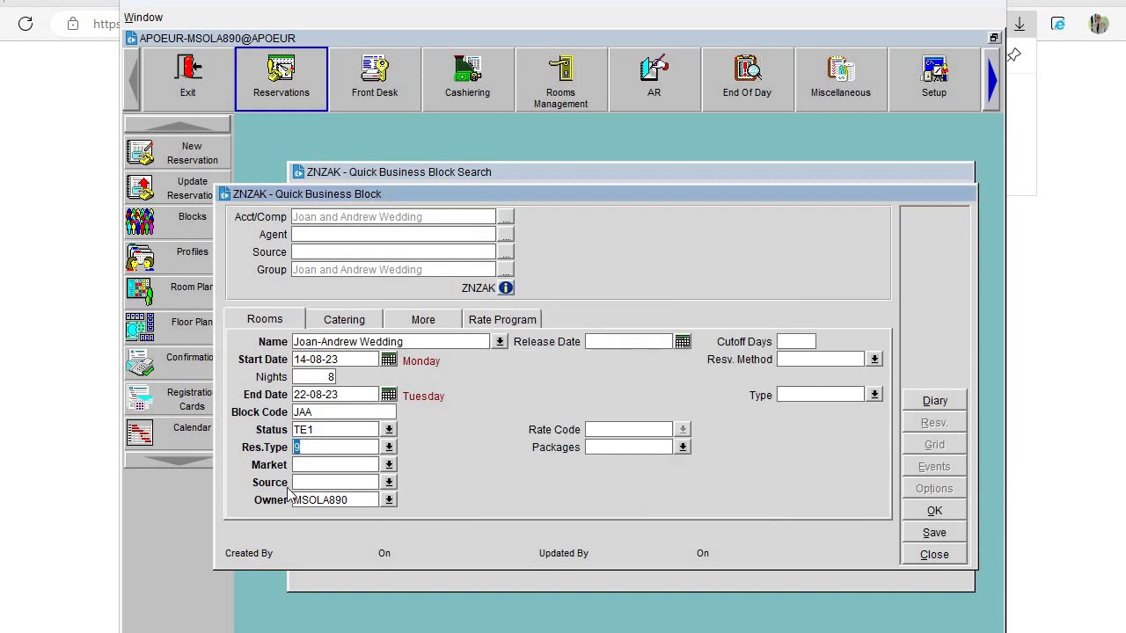
- Set the block's market code to GCO and its source code to P
type("GCO")
key("shift+Tab")
key("Tab")
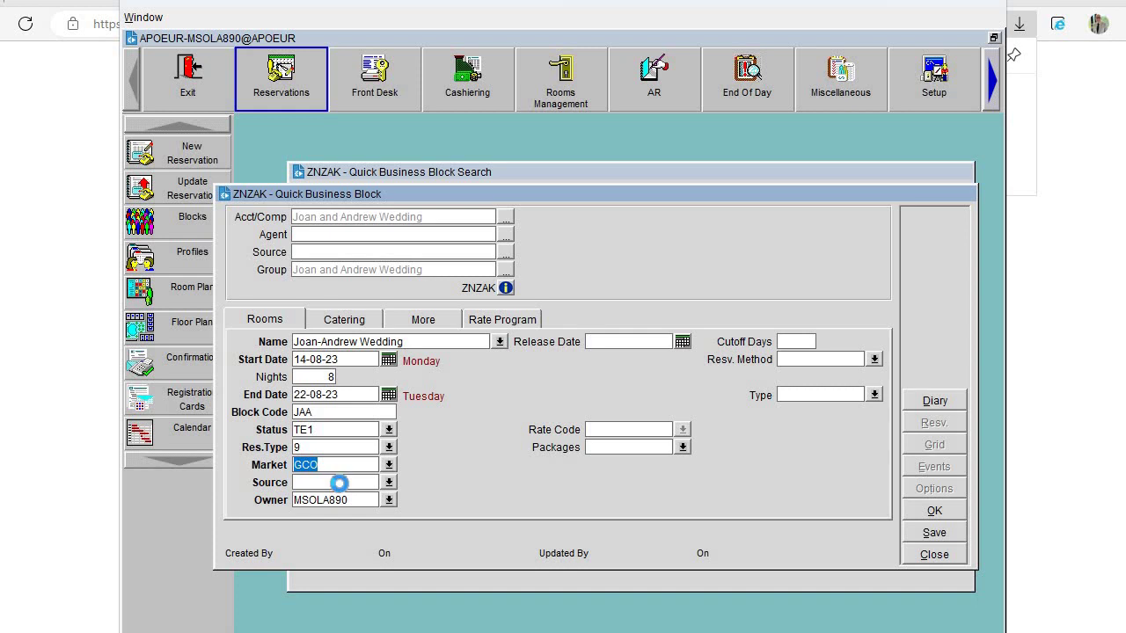
key("Tab")
type("P")
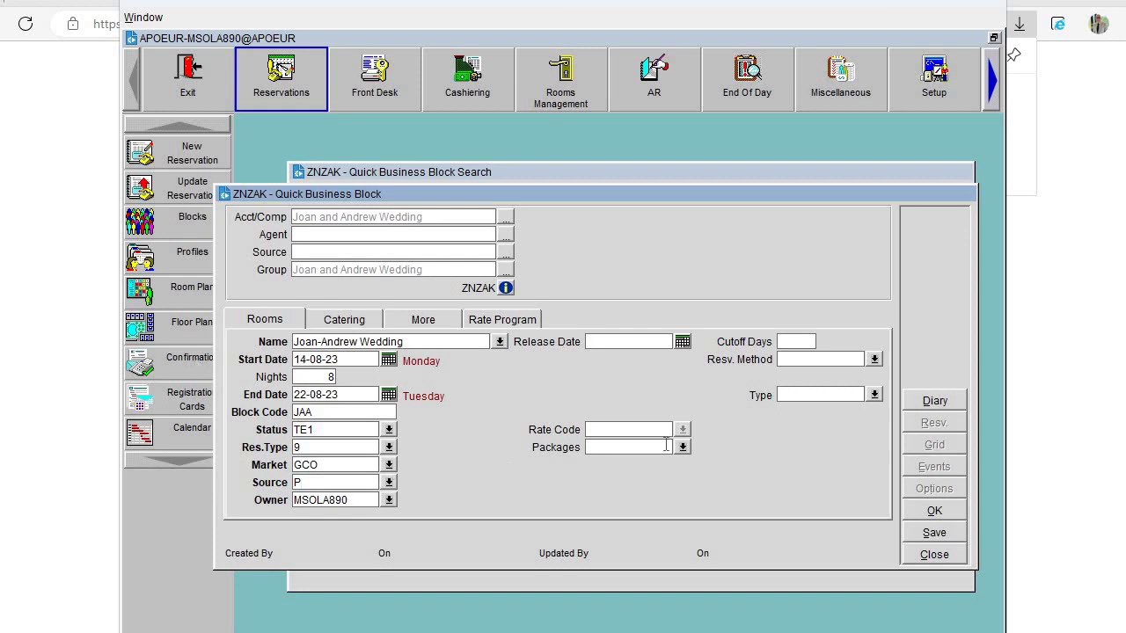
- Set the block's event type to C, Convention/Group, and save the block
left_click(934, 532)
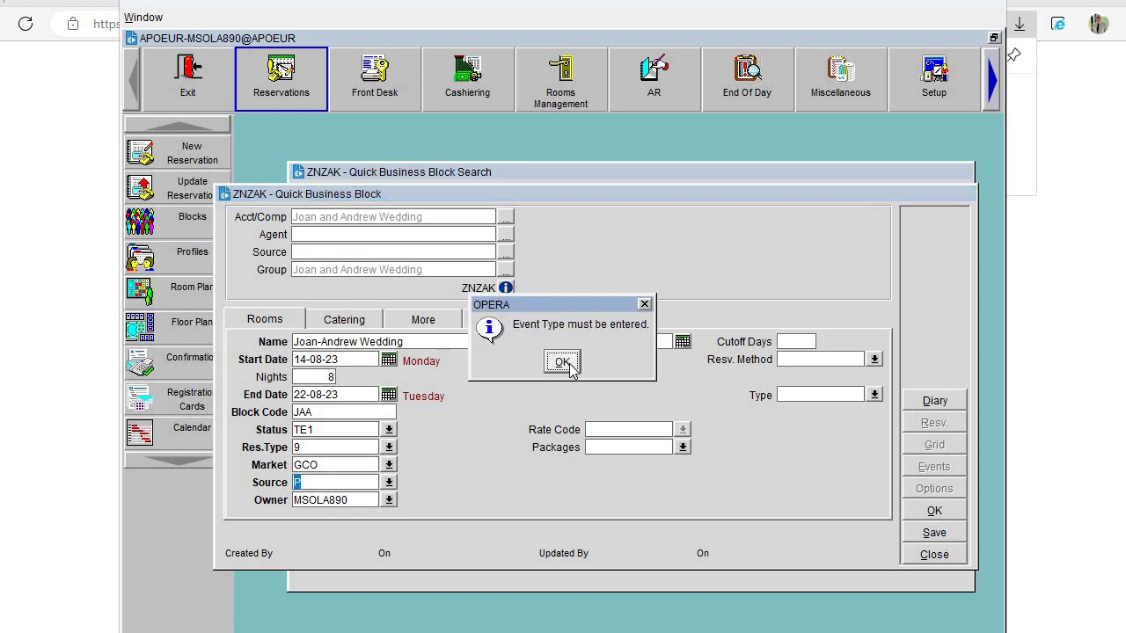
left_click(565, 359)
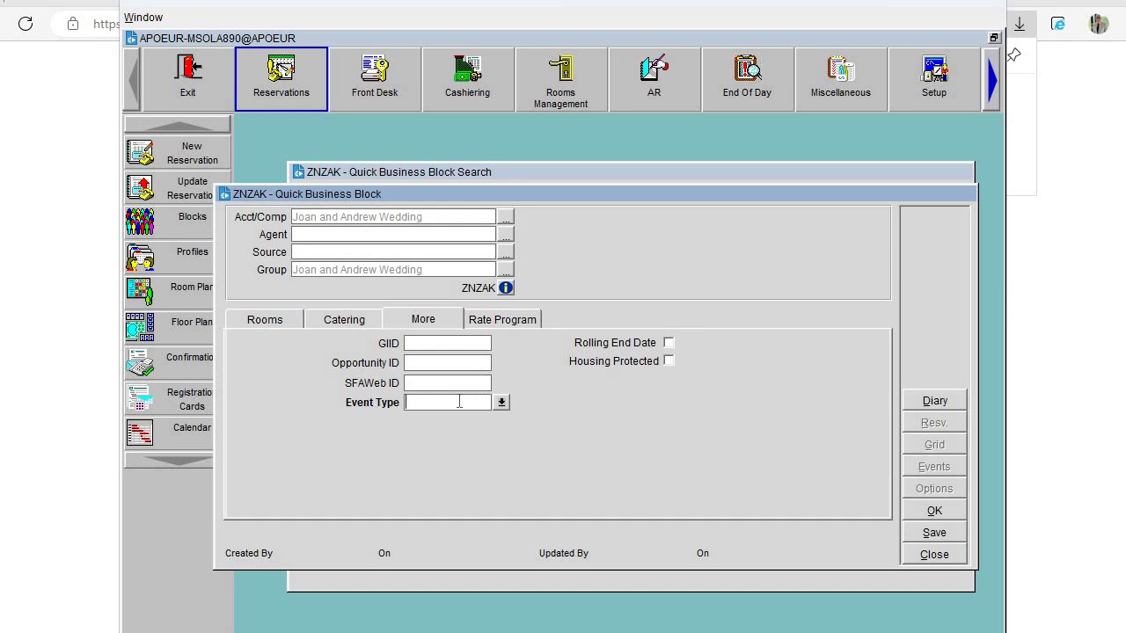
left_click(501, 403)
type("C%")
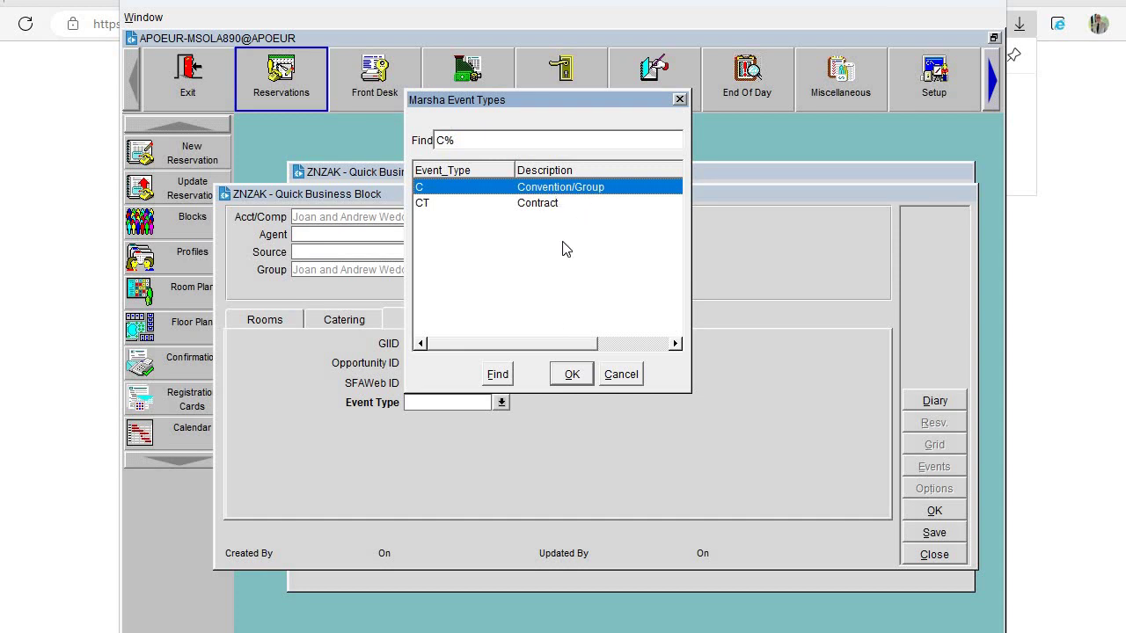
left_click(576, 374)
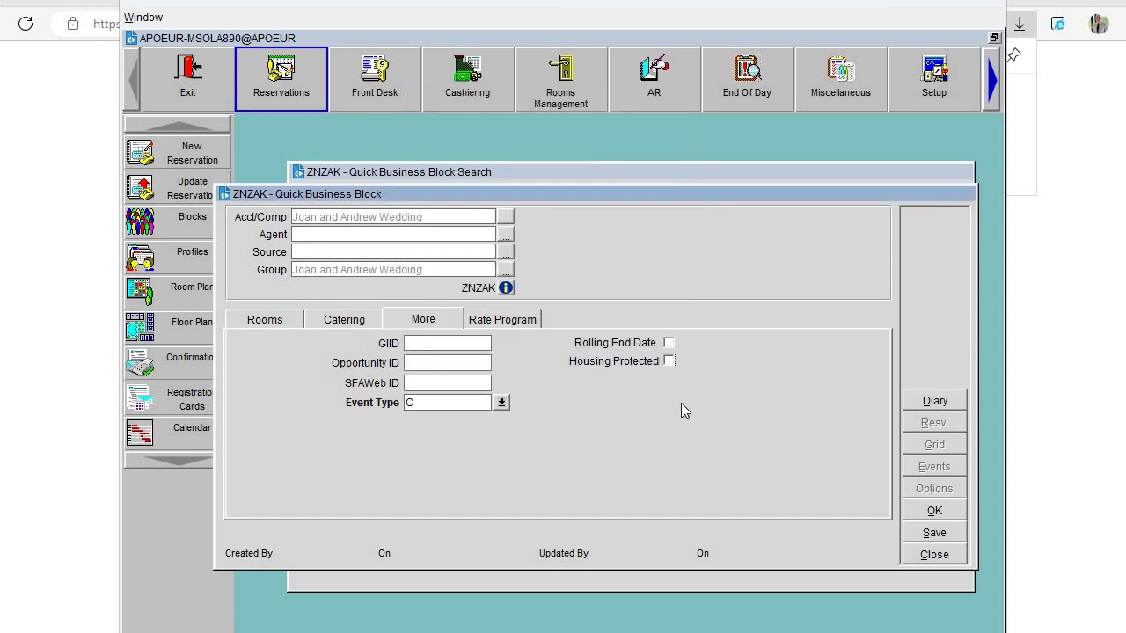
left_click(918, 532)
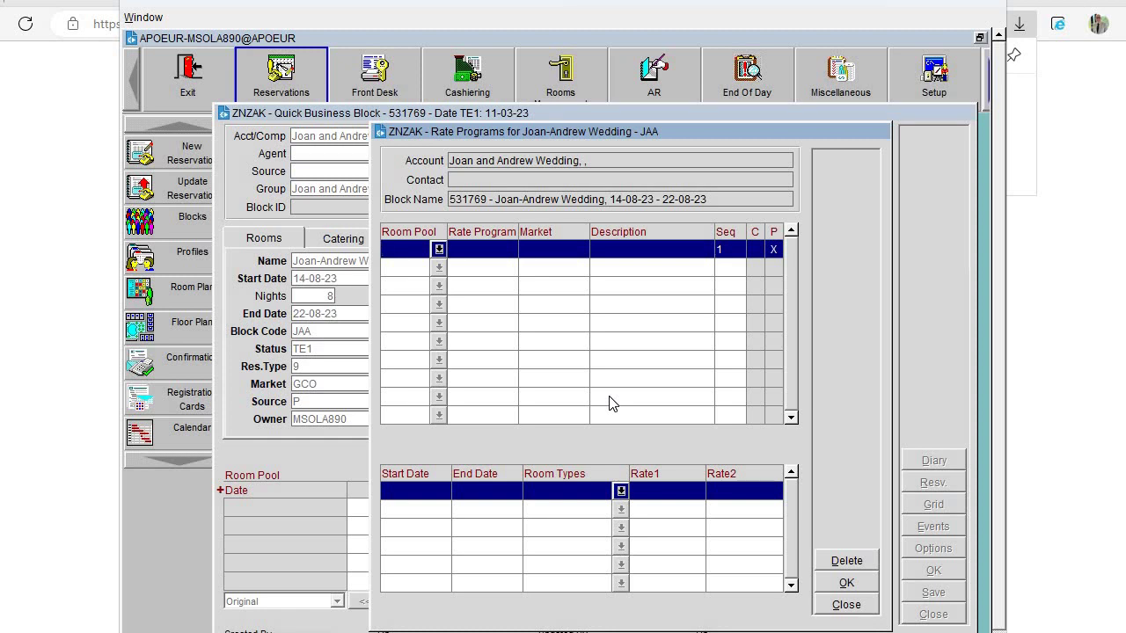
- Fill in the first rate program row with room pool GENR, rate program JAAA, market JAAAC and the couple's wedding name as description
type("GE")
type("NR")
type("J")
type("AA")
type("A")
type("JAAA")
type("C")
key("Tab")
type("JOA")
key("BackSpace")
key("BackSpace")
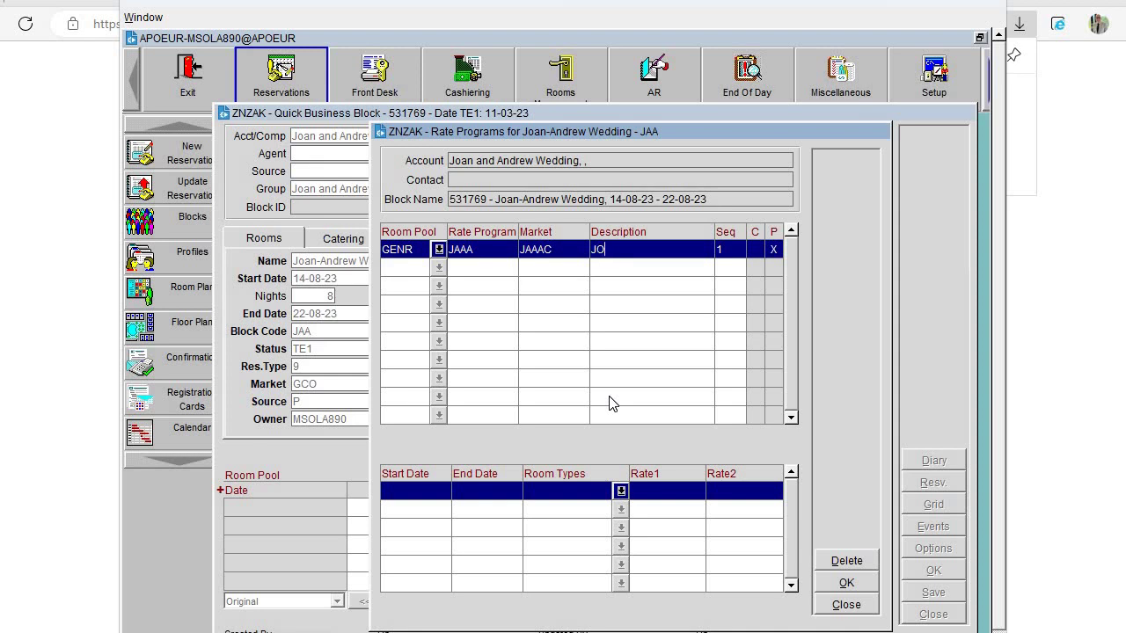
type("oan-Andrew Wedding")
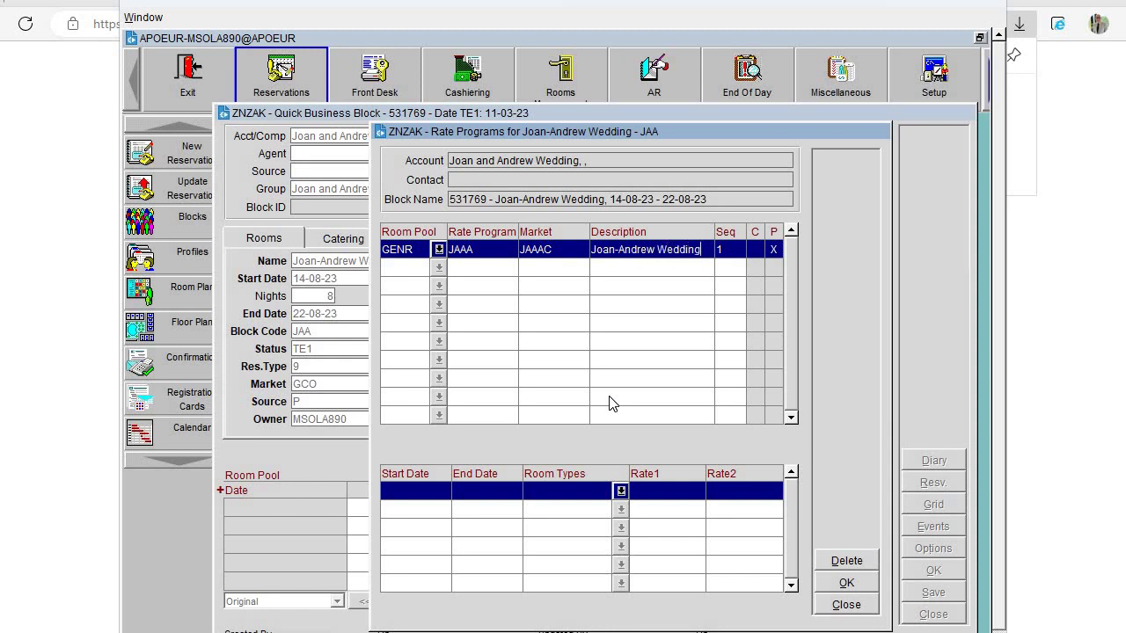
key("Tab")
key("Tab")
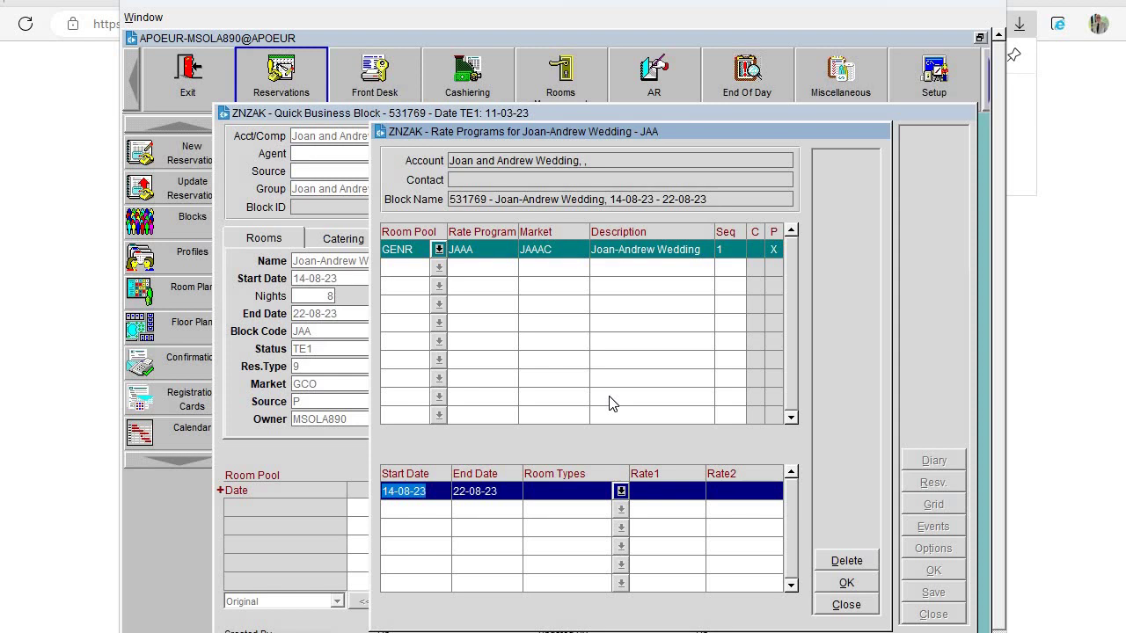
- Assign room type GENR to the JAAA rate program for 14-08-23 to 22-08-23
left_click(572, 490)
type("GENR")
left_click(570, 490)
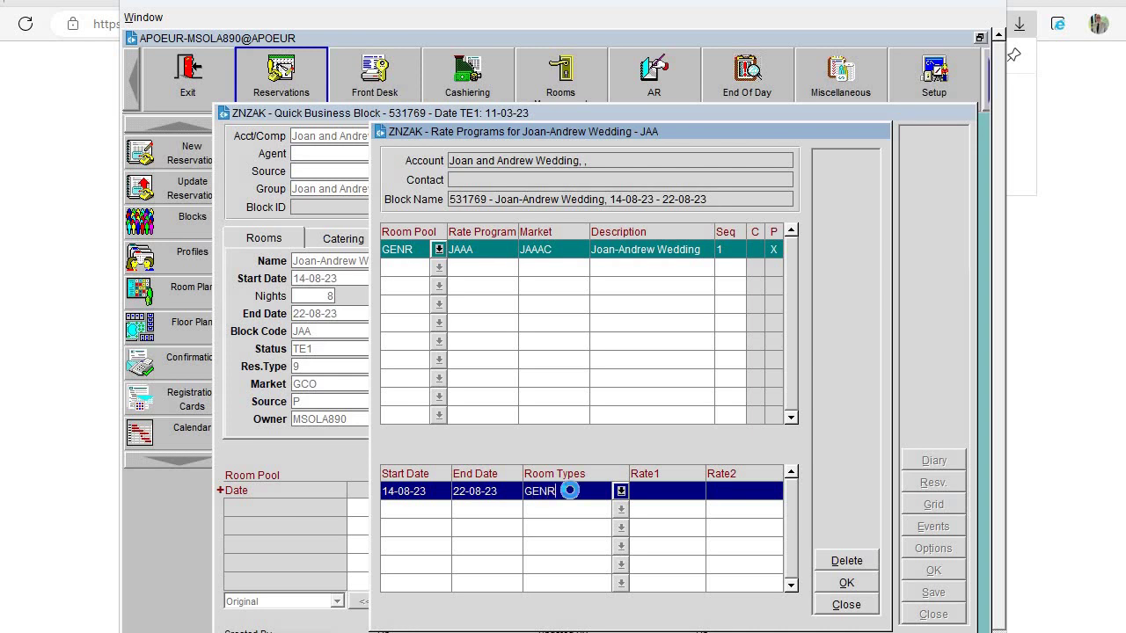
double_click(570, 490)
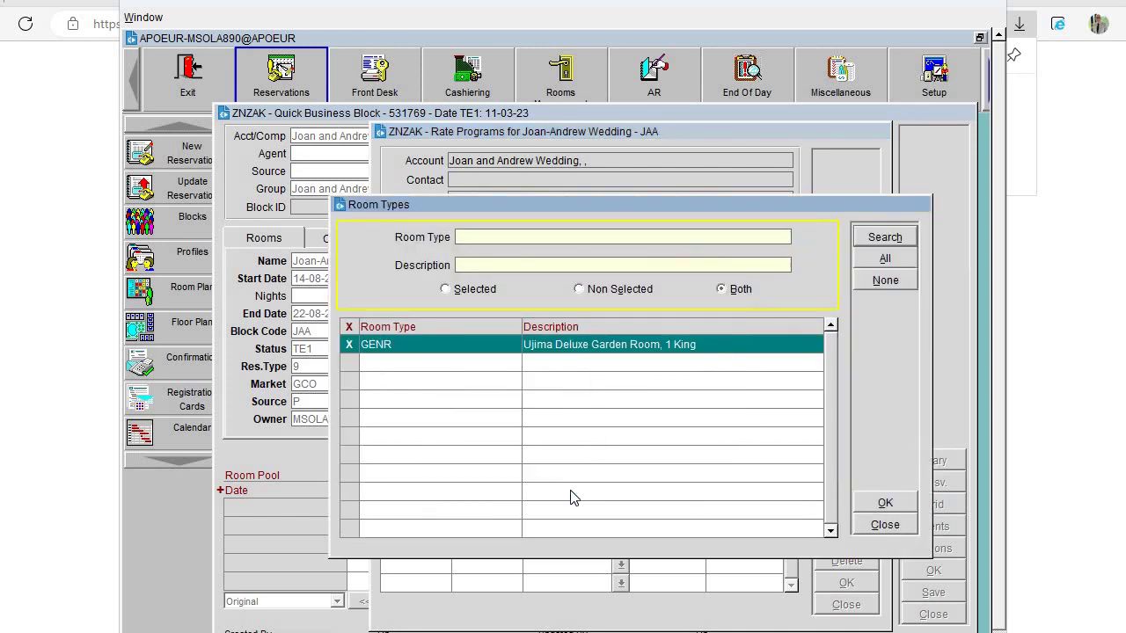
left_click(884, 500)
- Set the GENR room type's Rate1 to 120 and Rate2 to 130
left_click(665, 493)
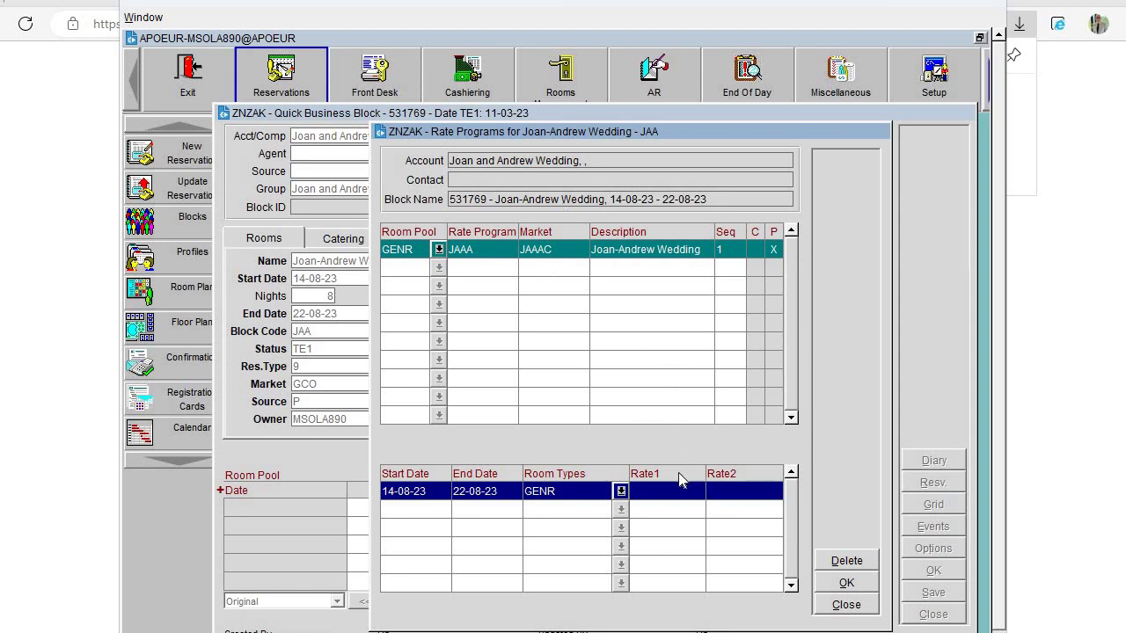
type("120")
key("Tab")
type("130")
key("Tab")
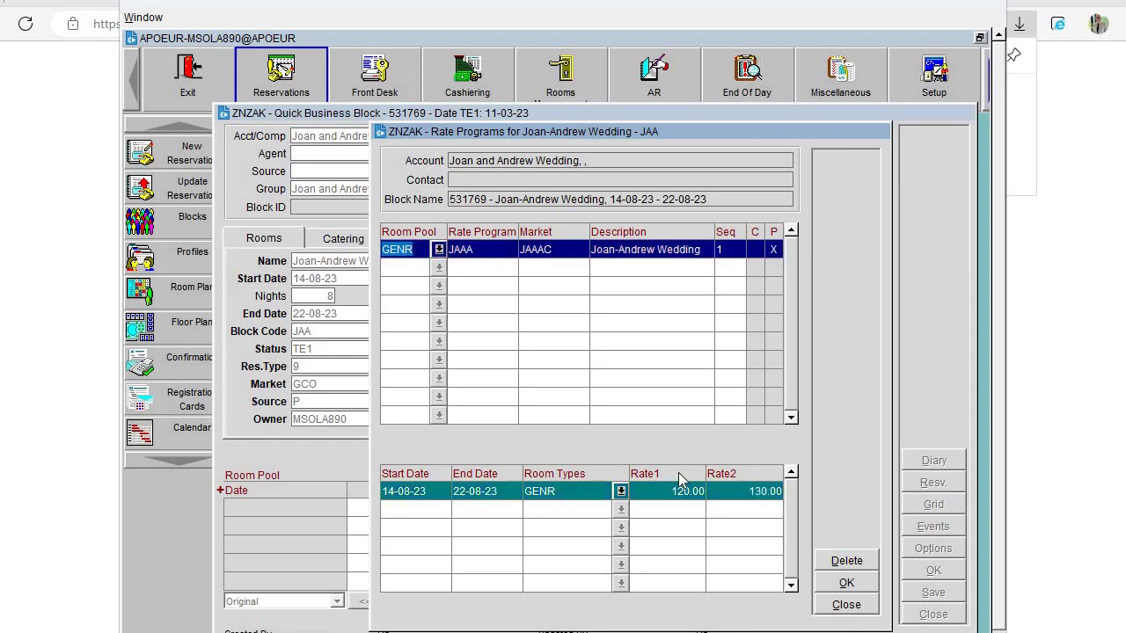
key("Tab")
key("Tab")
key("Tab")
key("Tab")
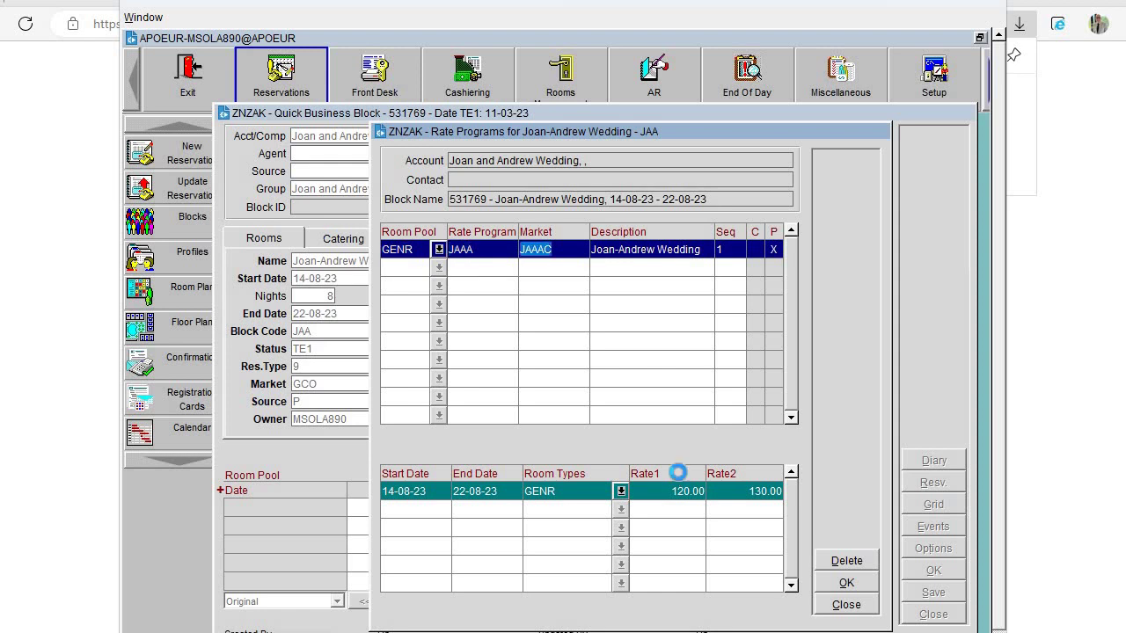
key("Tab")
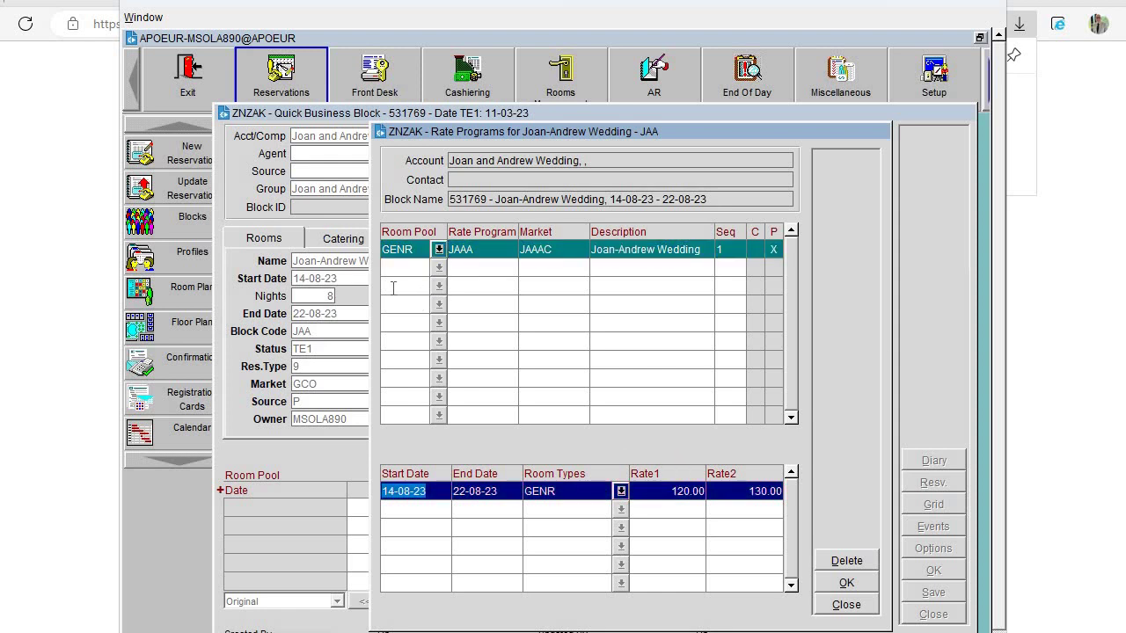
- Add a second rate program row with room pool DLUX, rate program JAAB, market JAABC and the couple's wedding name as description
left_click(403, 265)
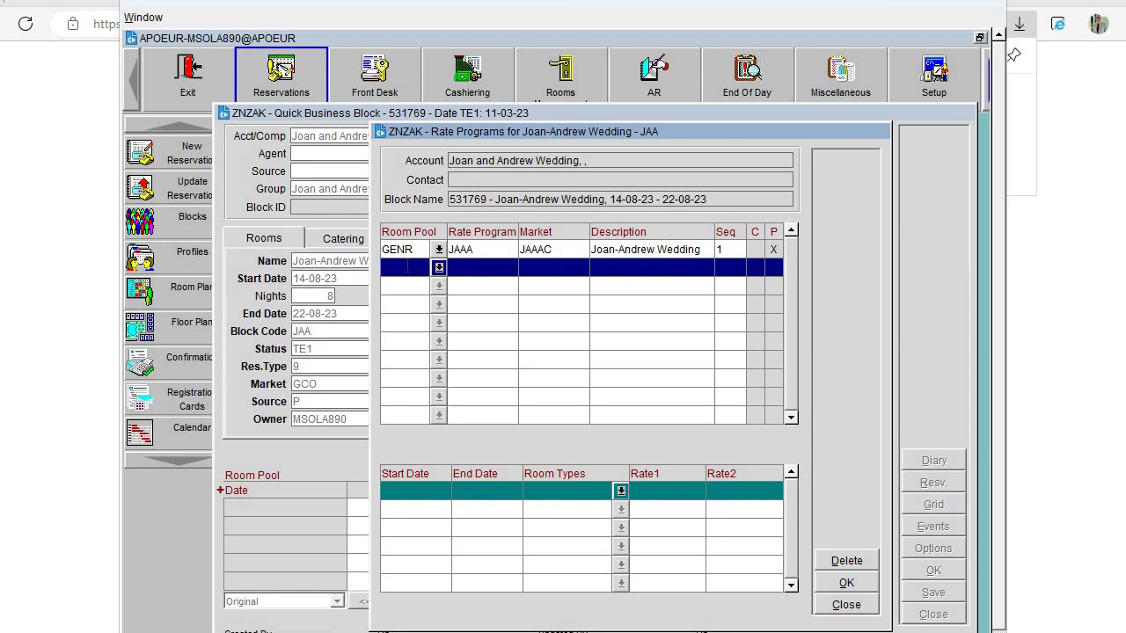
type("DLUX")
key("Tab")
type("J")
type("AA")
type("B")
type("J")
type("AA")
type("BC")
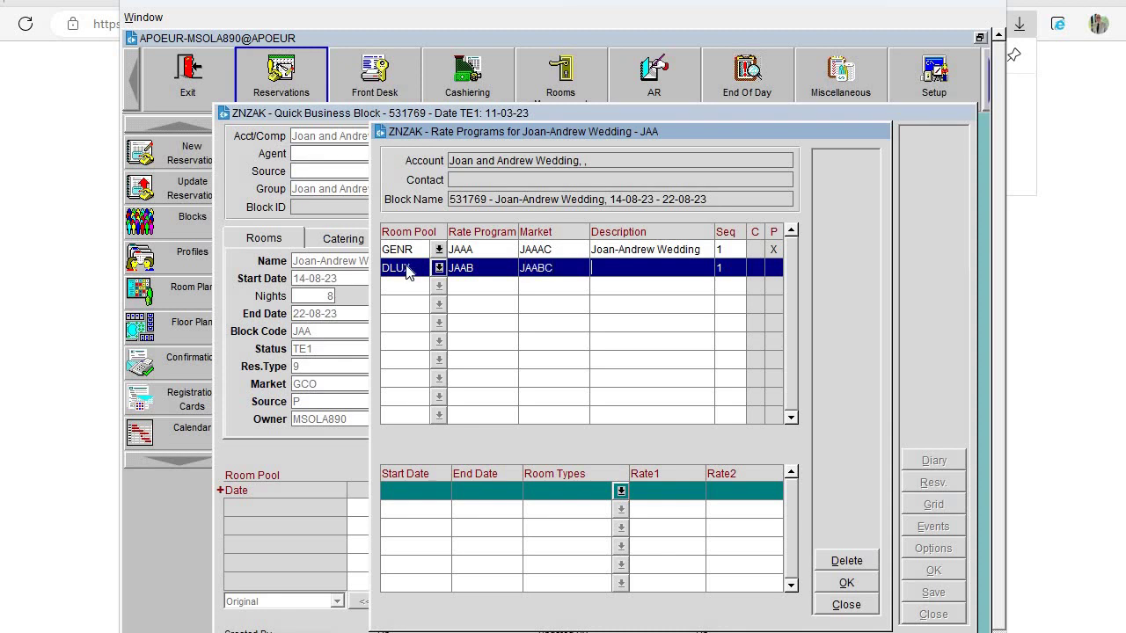
type("Joan-Andrew Wedding")
key("Tab")
key("Tab")
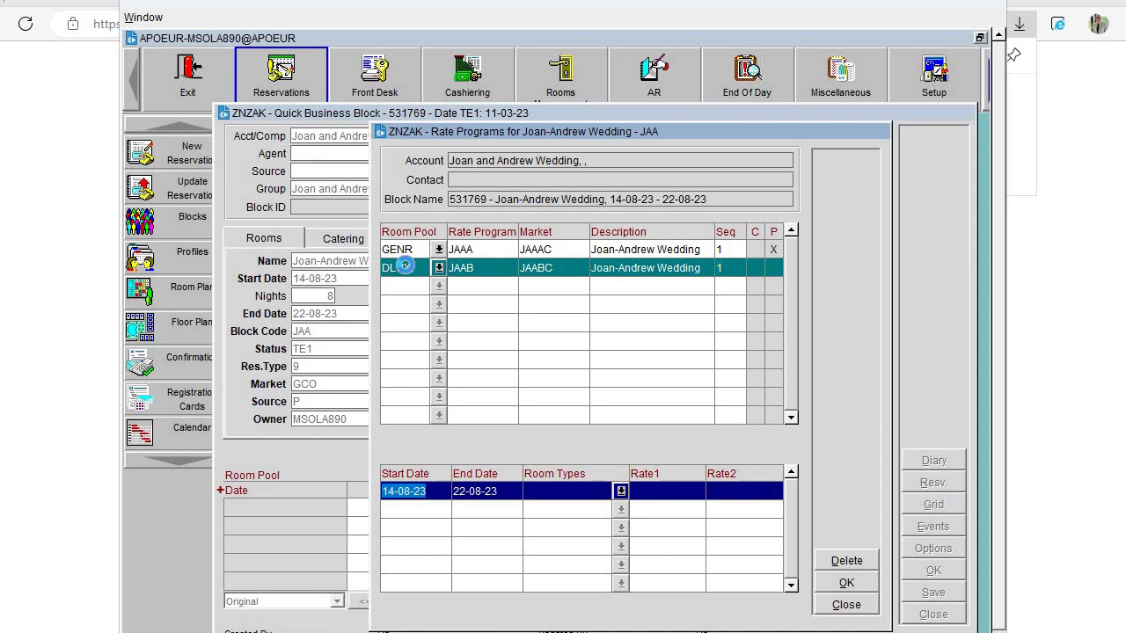
- Assign room type DLUX to the JAAB rate program for 14-08-23 to 22-08-23
key("Tab")
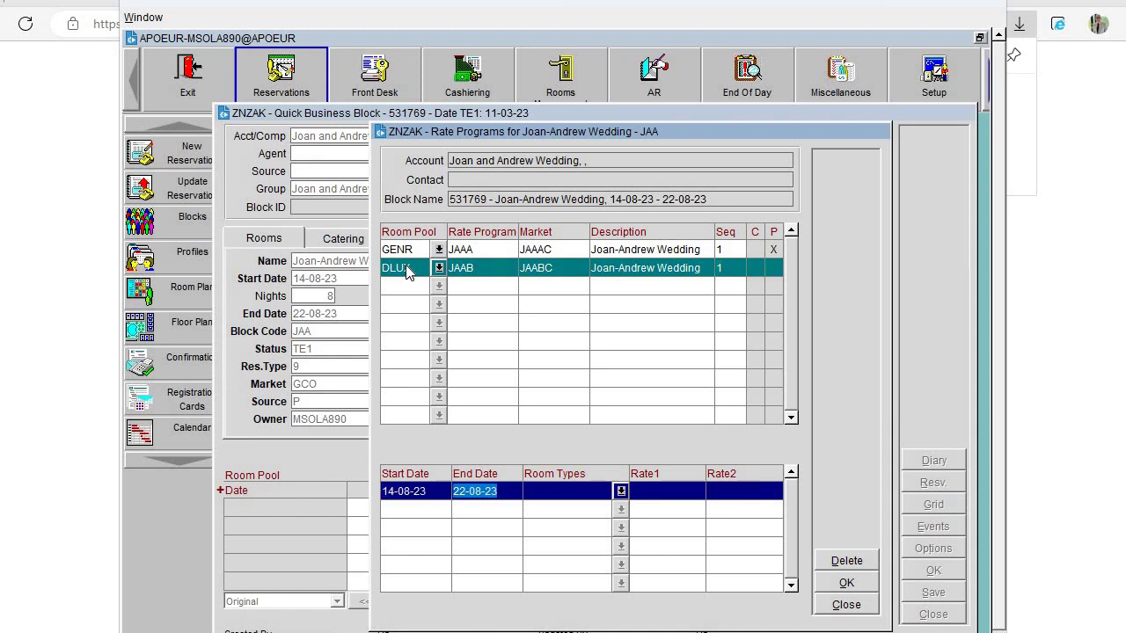
key("Tab")
type("DLUX")
left_click(405, 266)
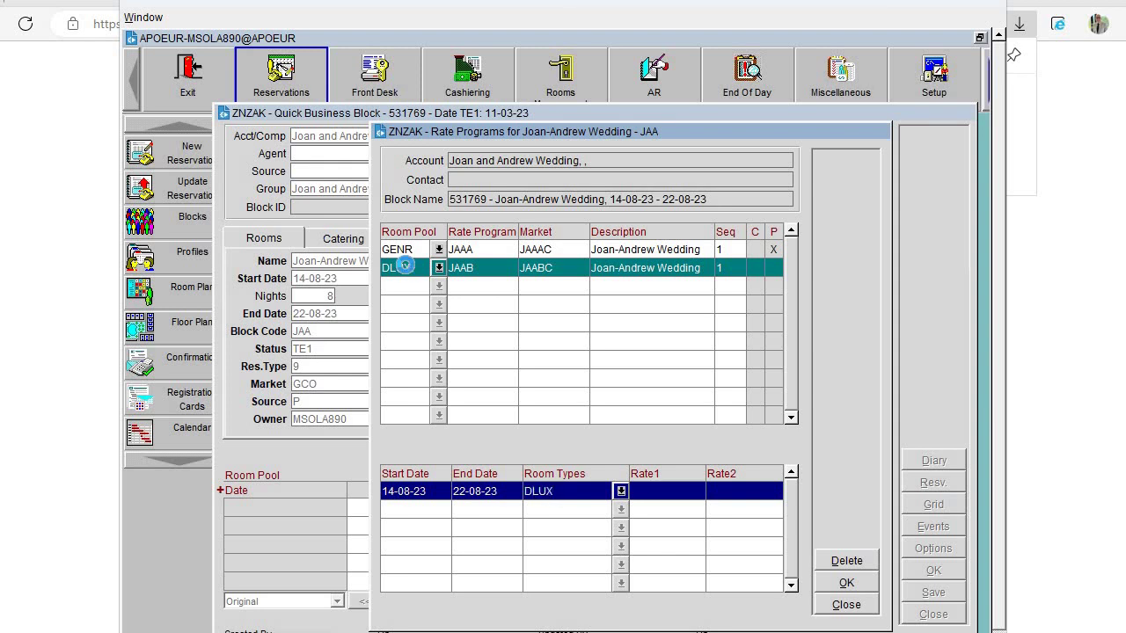
left_click(886, 500)
- Set the DLUX room type's Rate1 to 220 and Rate2 to 240, and confirm the rate programs
left_click(672, 492)
type("220")
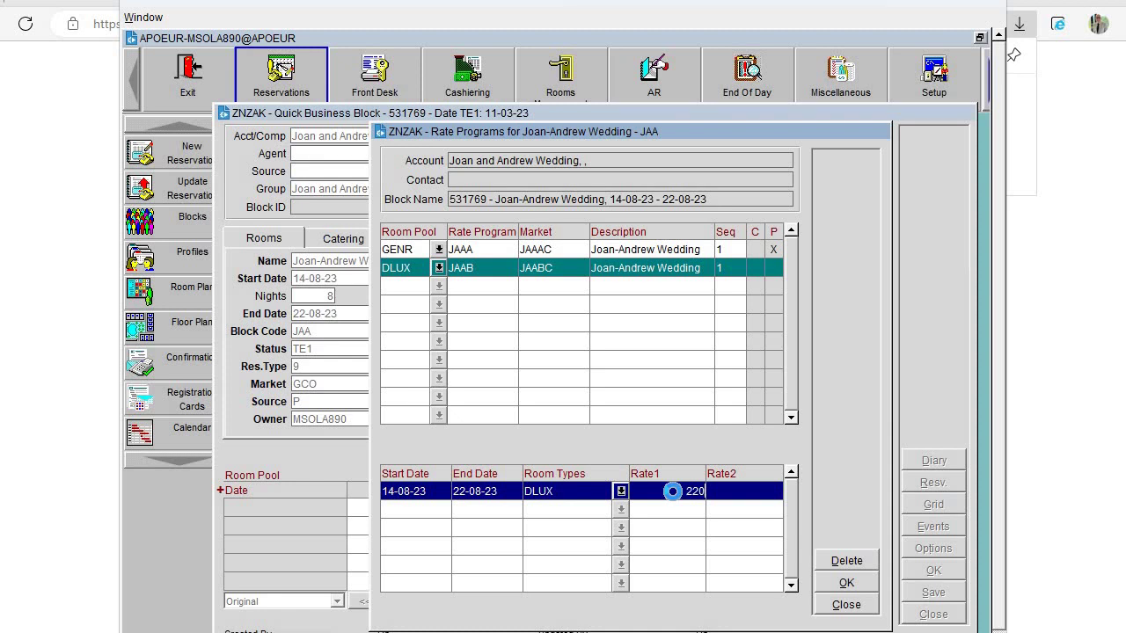
key("Tab")
type("240")
left_click(834, 581)
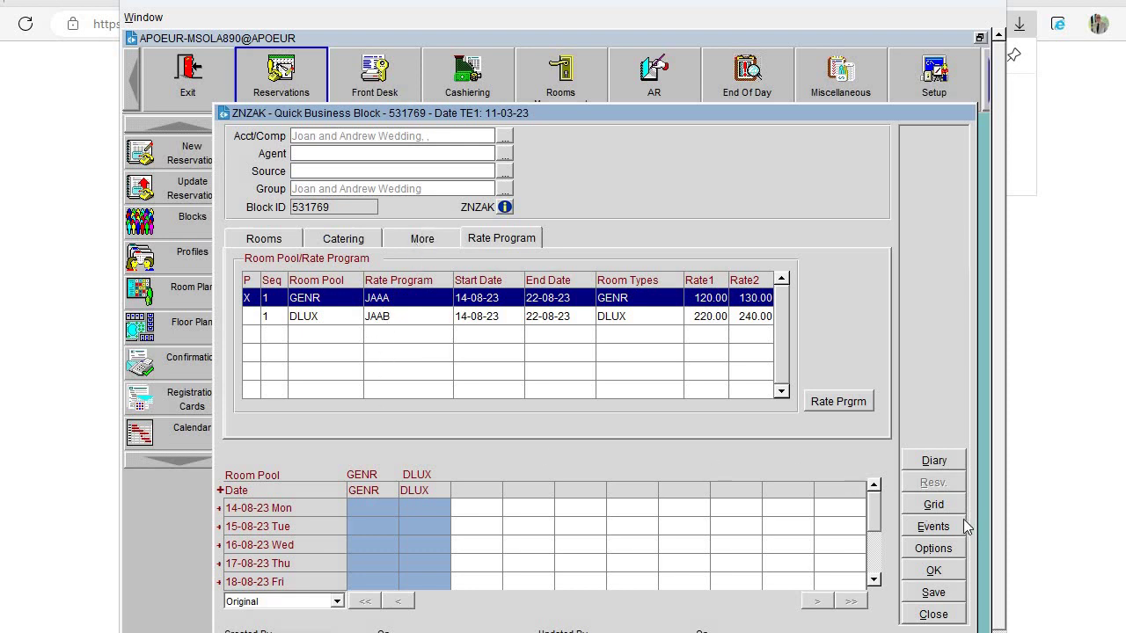
- Open the range setting for the block's room grid and select room types GENR and DLUX
left_click(939, 503)
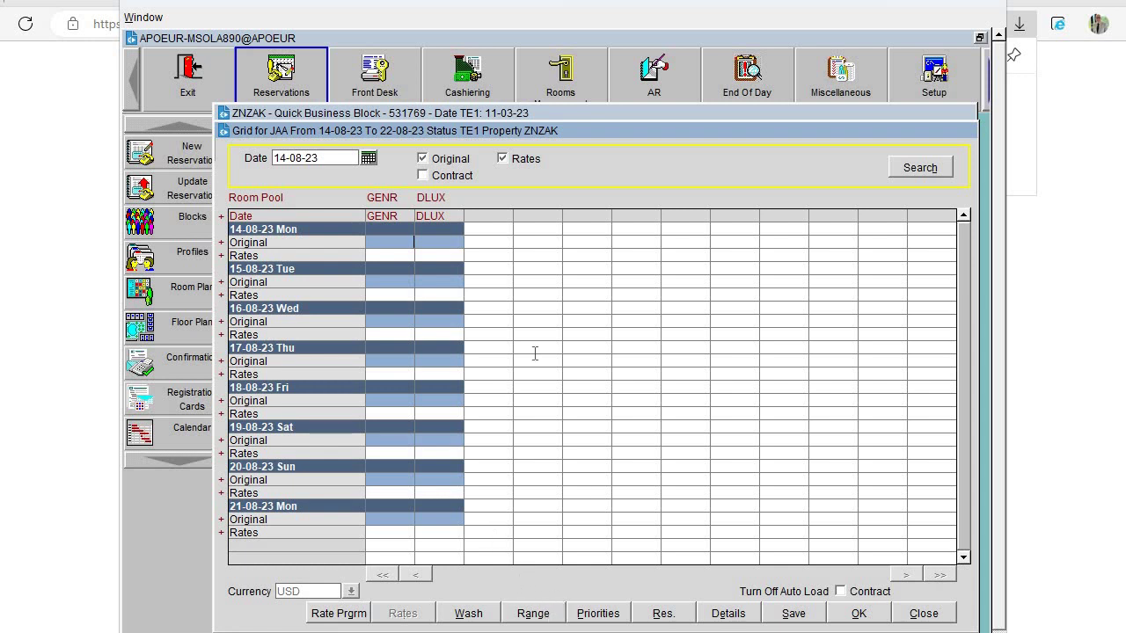
left_click(551, 613)
left_click(560, 617)
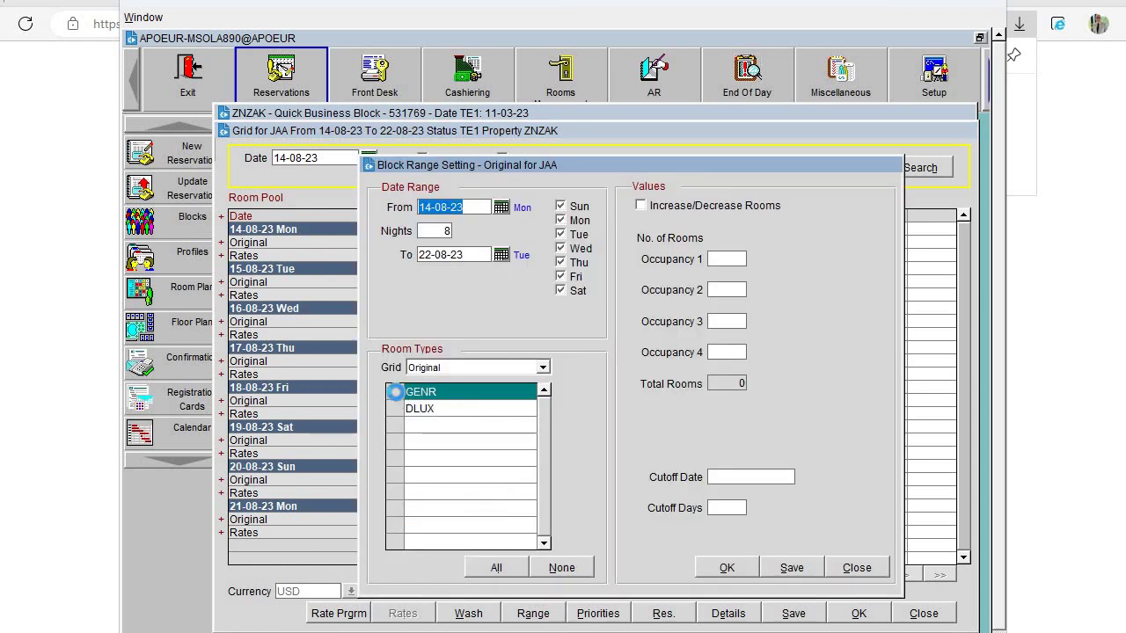
left_click(395, 392)
left_click(394, 406)
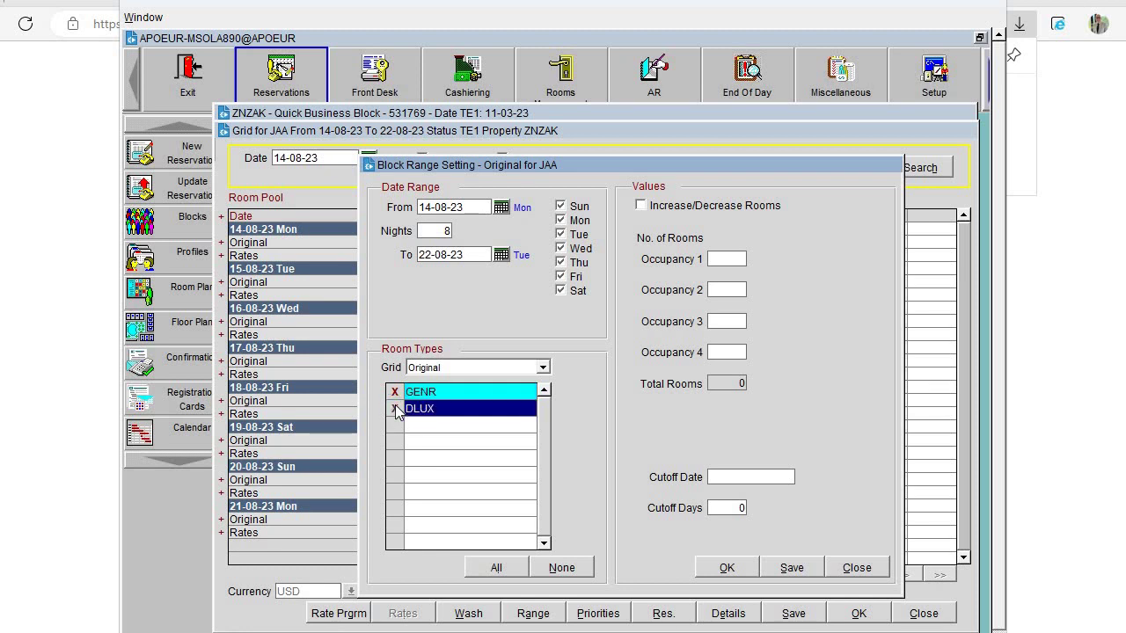
- Allocate 5 rooms for Occupancy 1 and 5 for Occupancy 2 across the date range, dismissing the availability messages
left_click(734, 264)
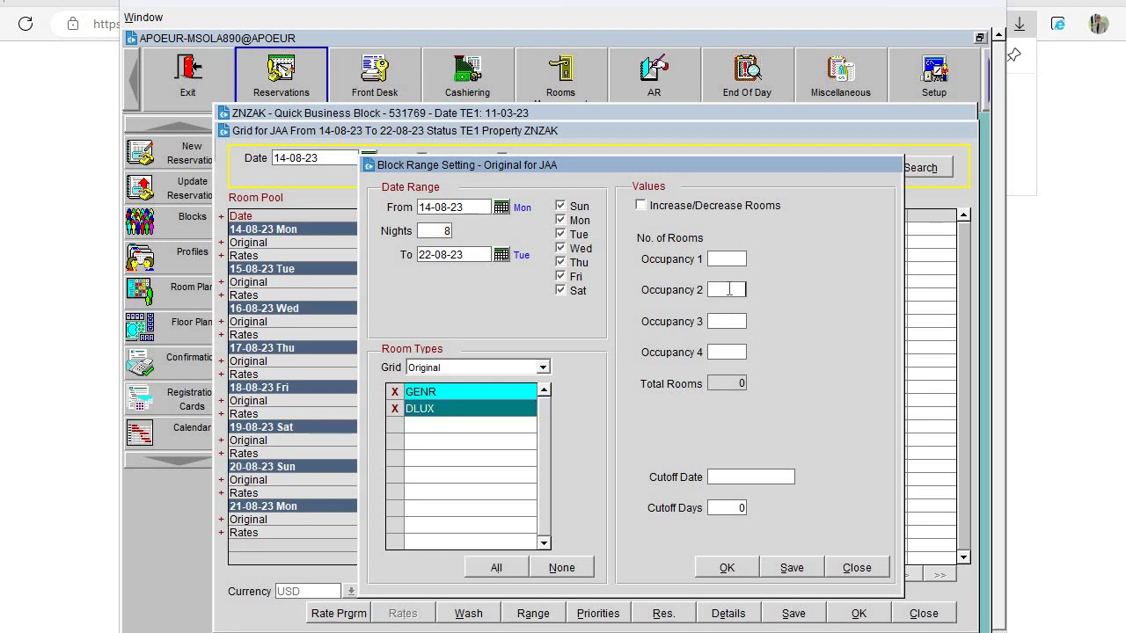
left_click(735, 257)
type("5")
key("Tab")
type("5")
key("Tab")
left_click(738, 566)
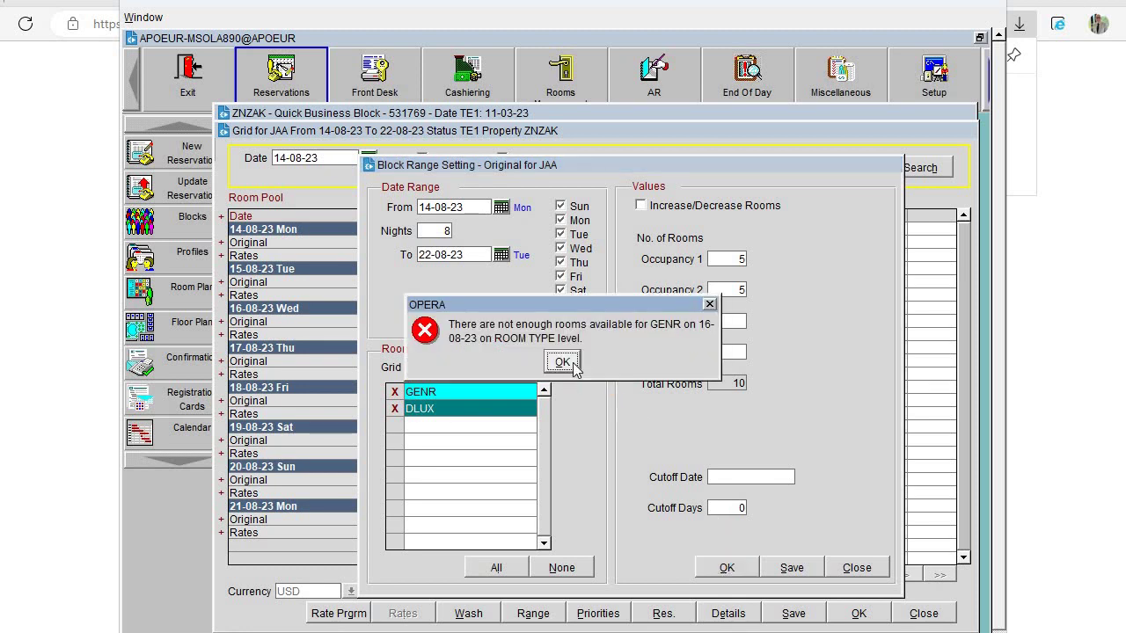
left_click(632, 360)
left_click(558, 360)
left_click(559, 361)
left_click(562, 363)
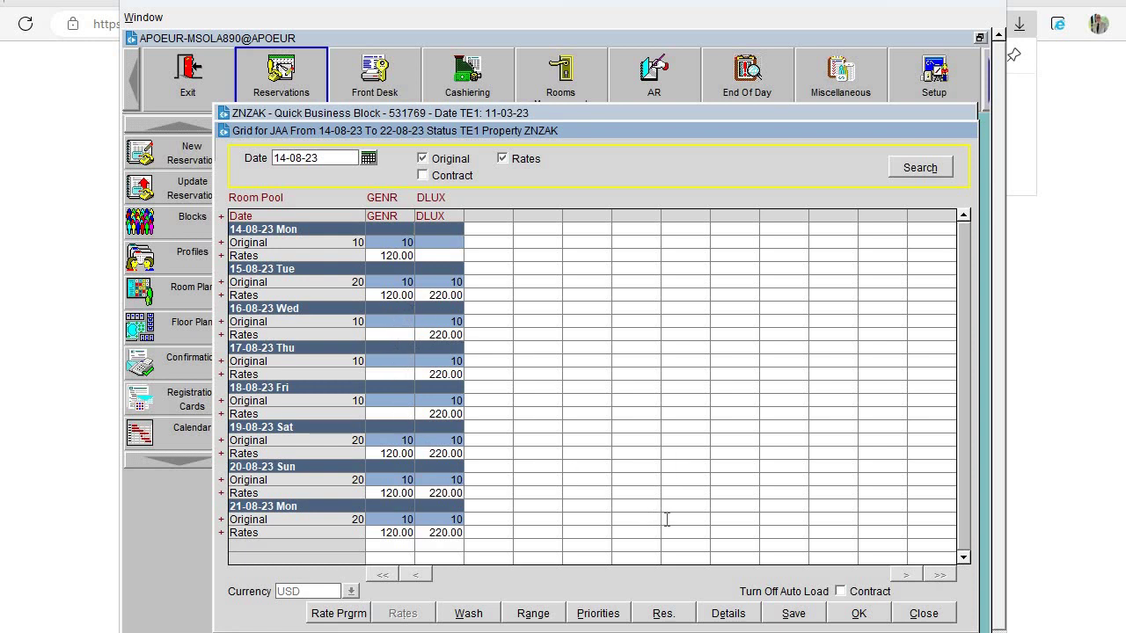
- Save the room grid and the business block, and close the block search
left_click(792, 614)
left_click(858, 616)
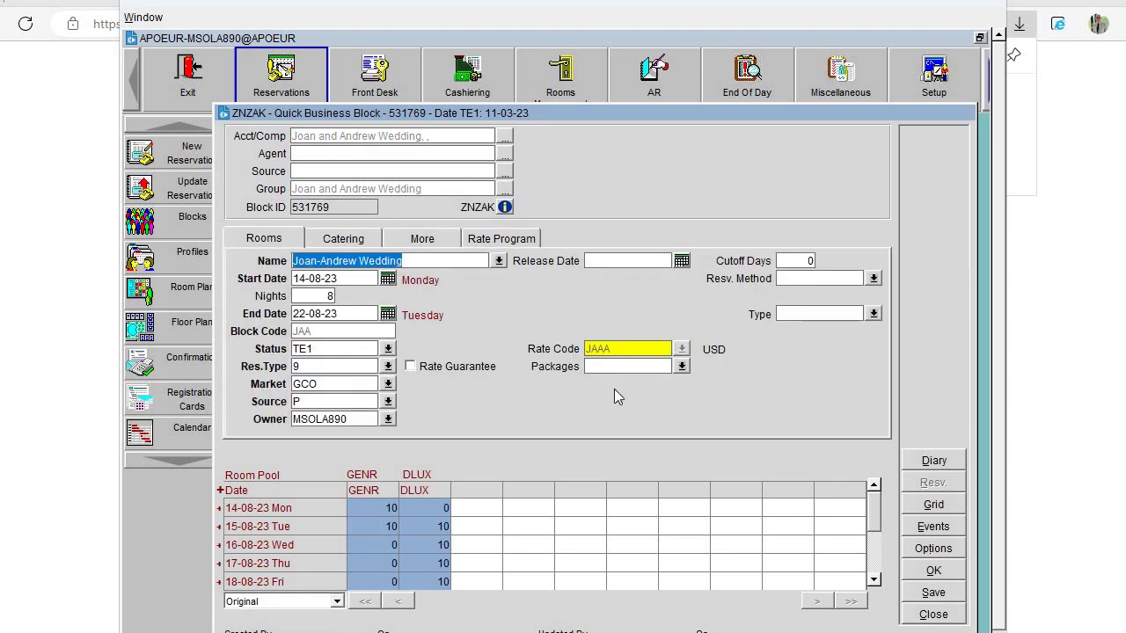
left_click(941, 595)
left_click(935, 605)
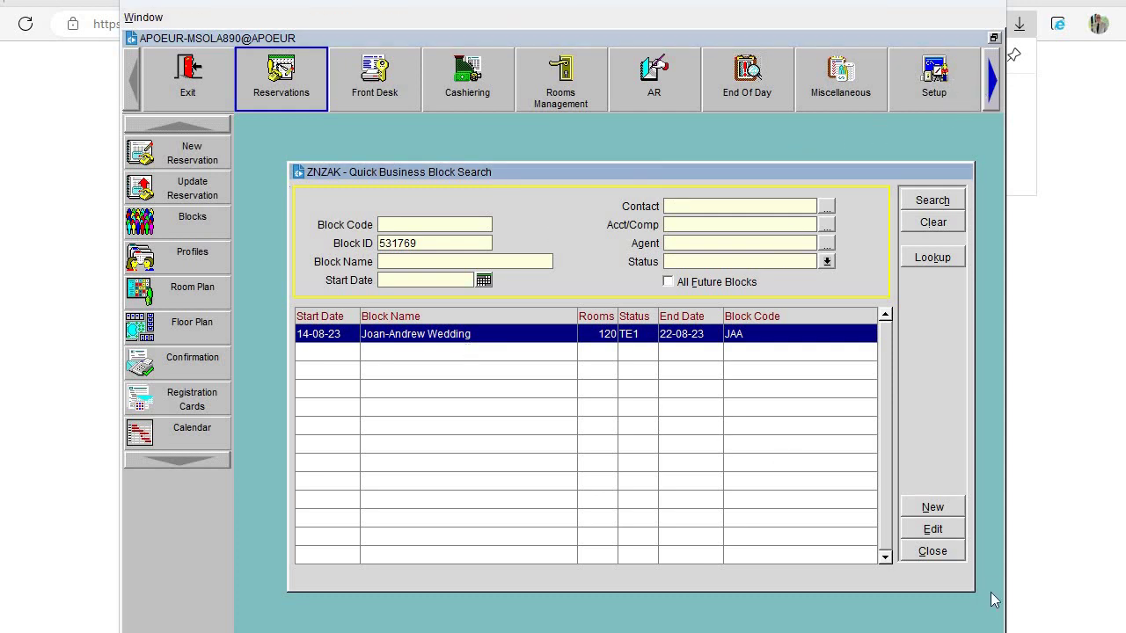
left_click(933, 550)
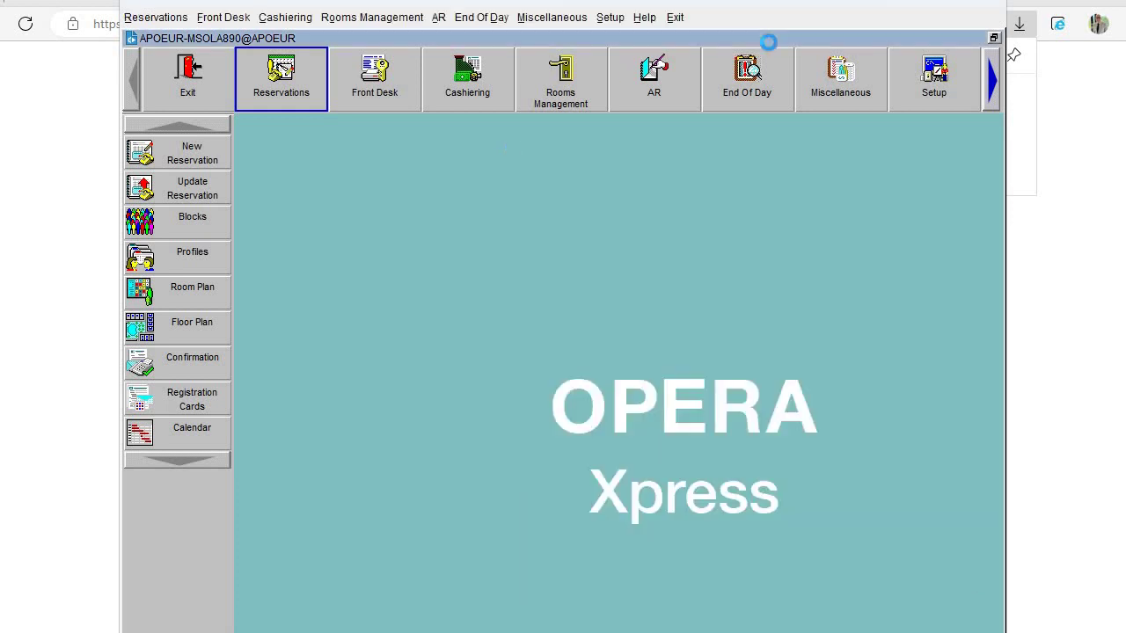
- Open the rate code configuration and start a new rate code
left_click(987, 79)
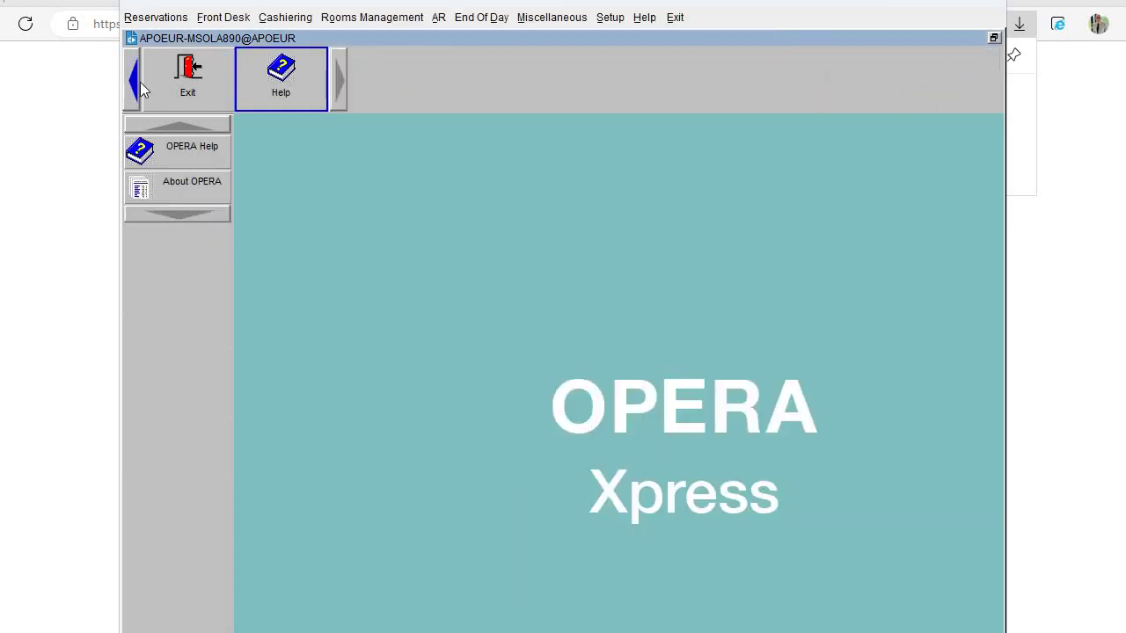
left_click(134, 82)
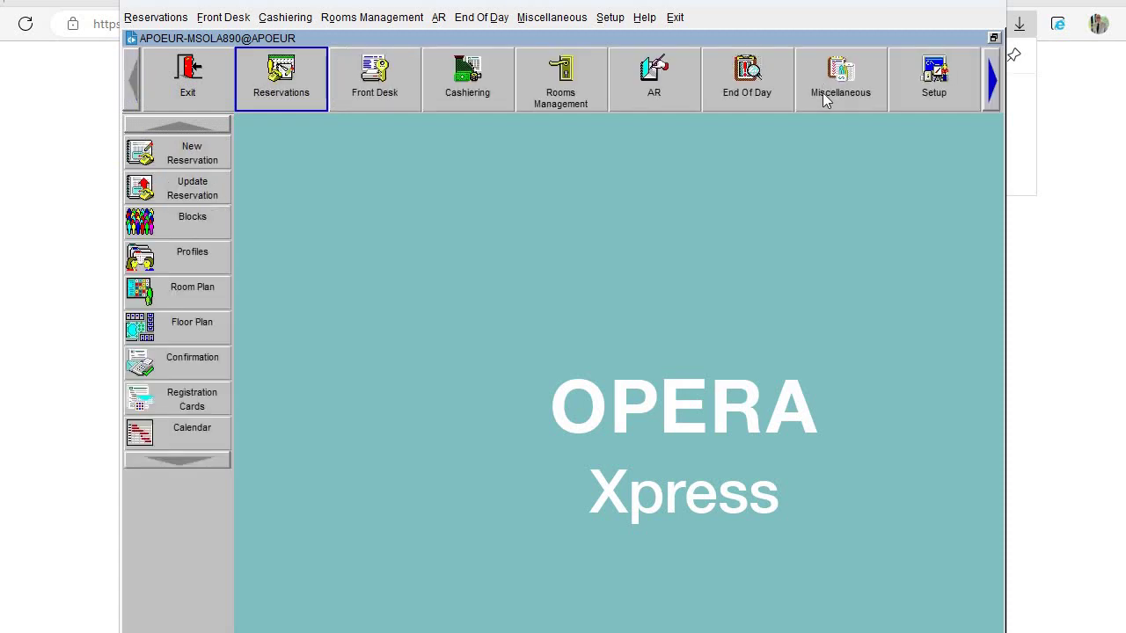
left_click(921, 70)
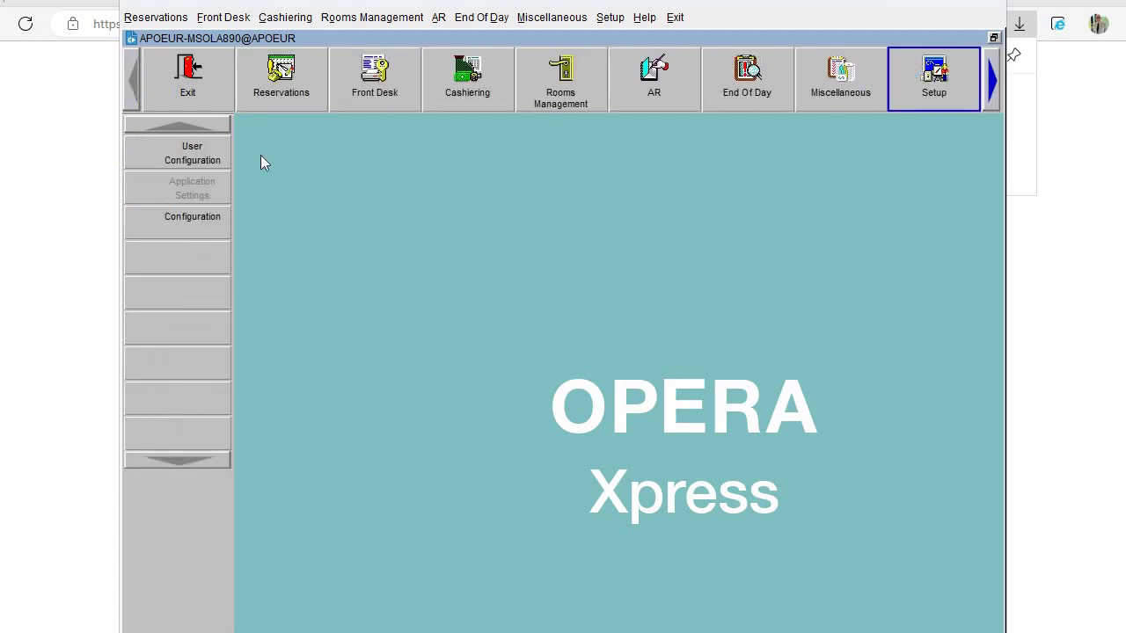
left_click(184, 216)
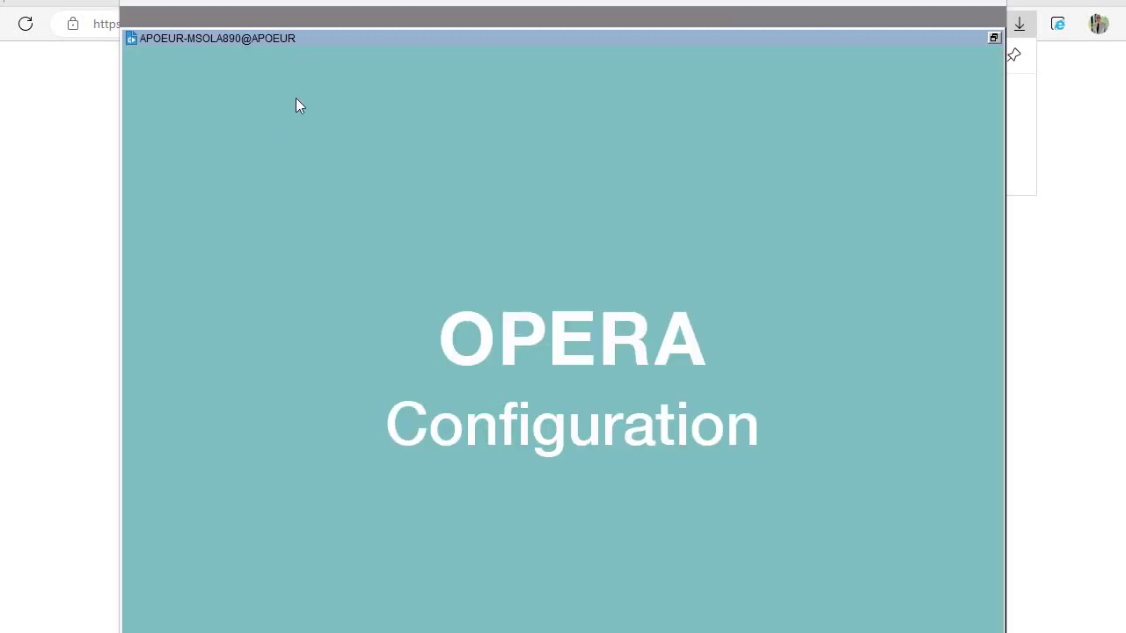
left_click(301, 21)
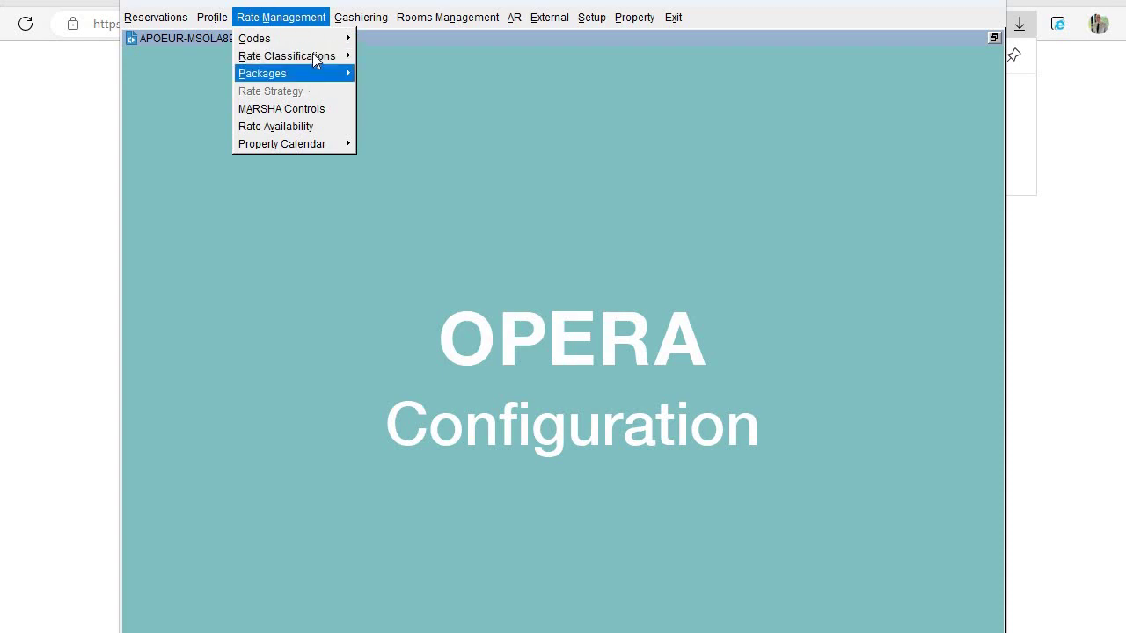
mouse_move(317, 56)
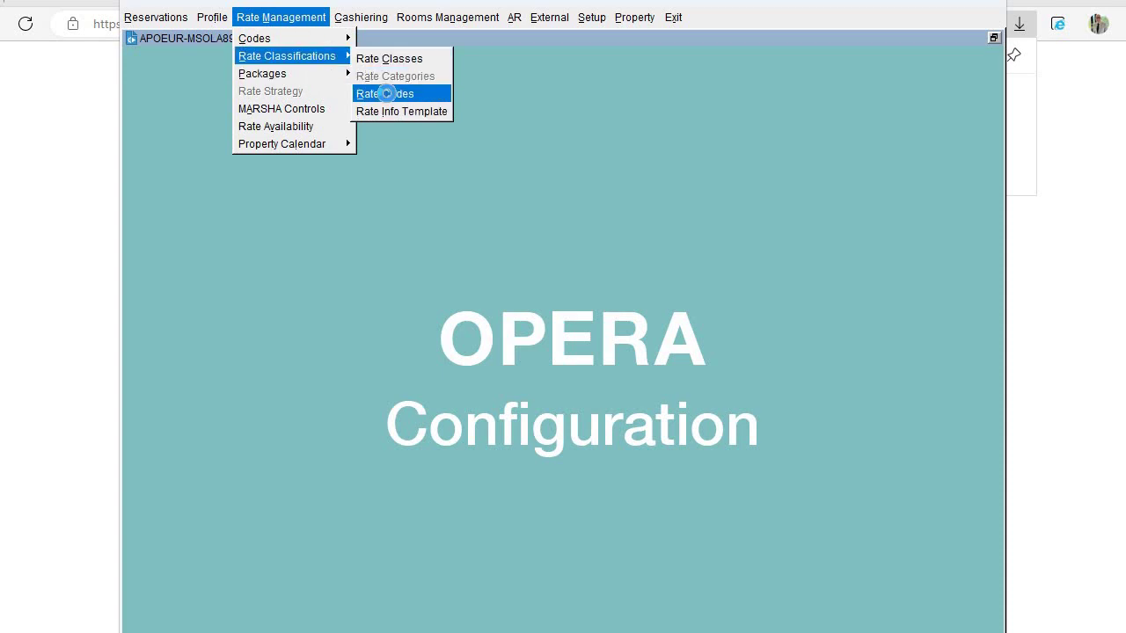
left_click(387, 93)
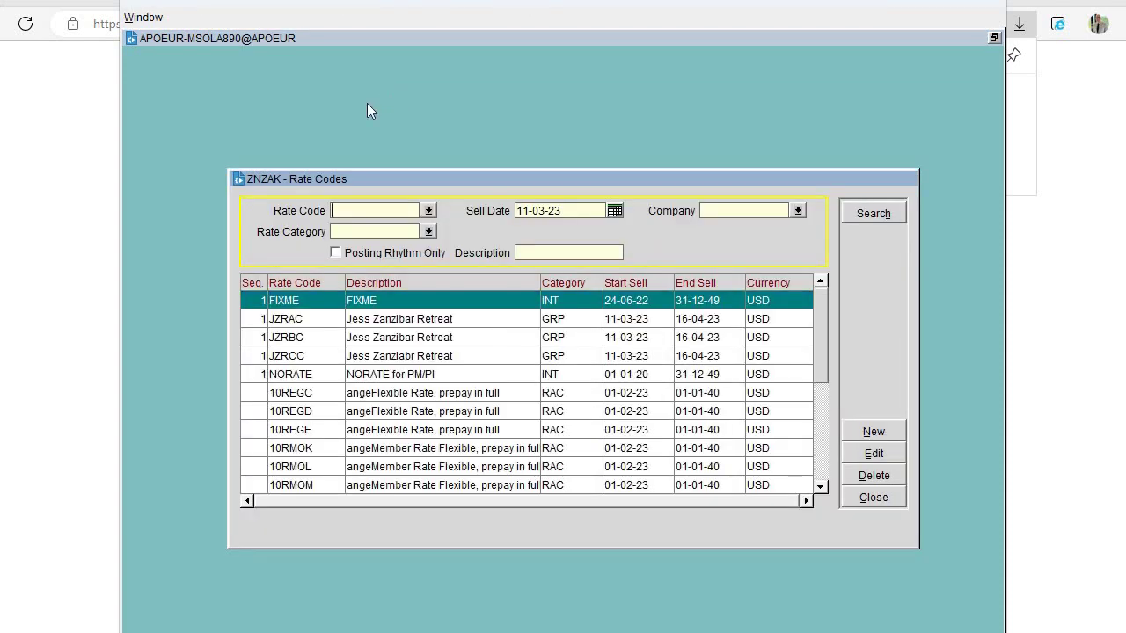
left_click(886, 429)
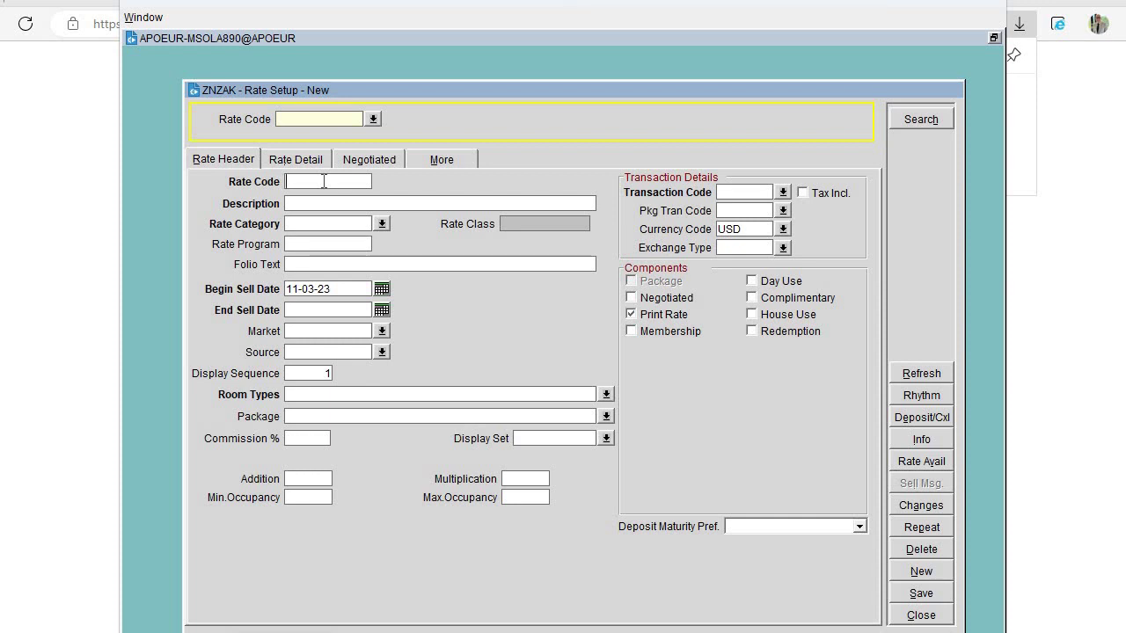
- Try JAAA and JAAB as the code for the new rate
type("JAAA")
key("Tab")
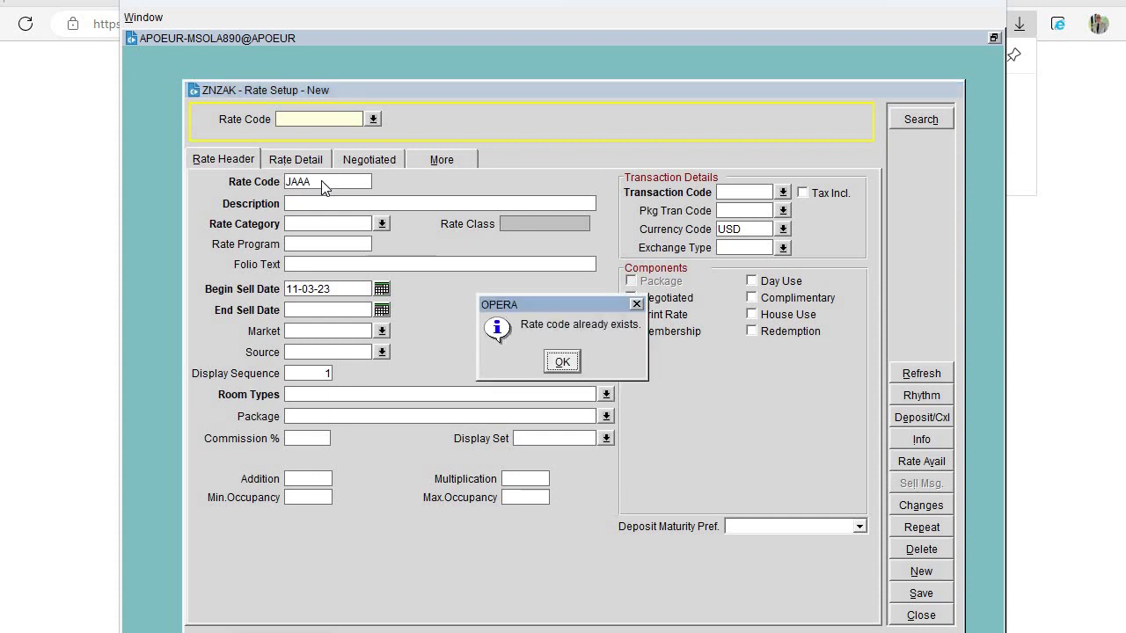
key("Return")
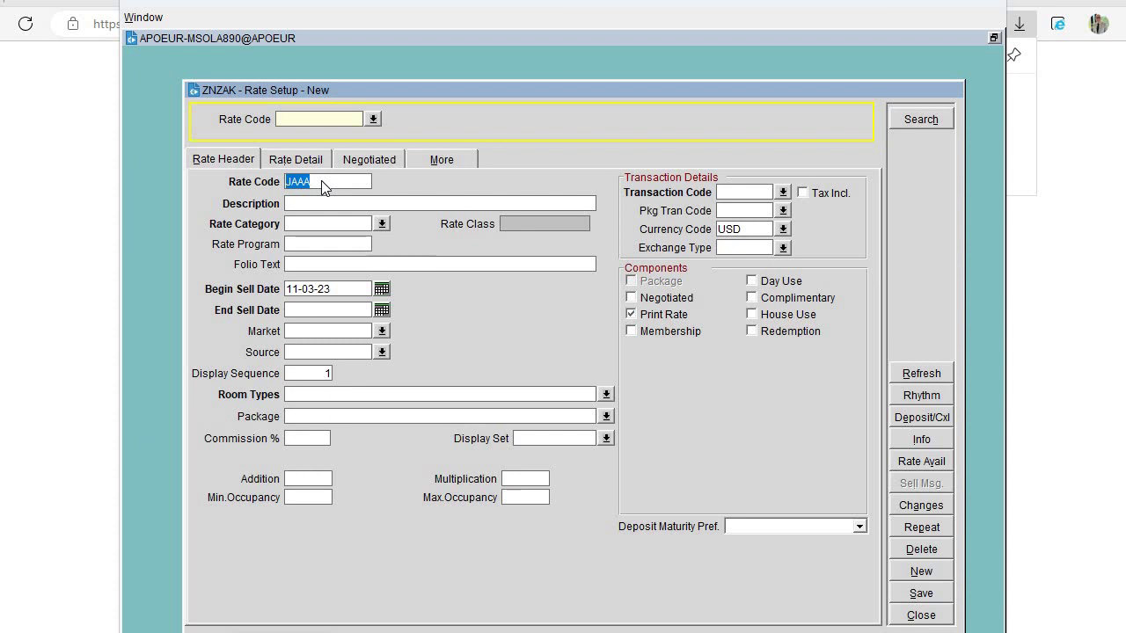
left_click(323, 187)
key("BackSpace")
type("B")
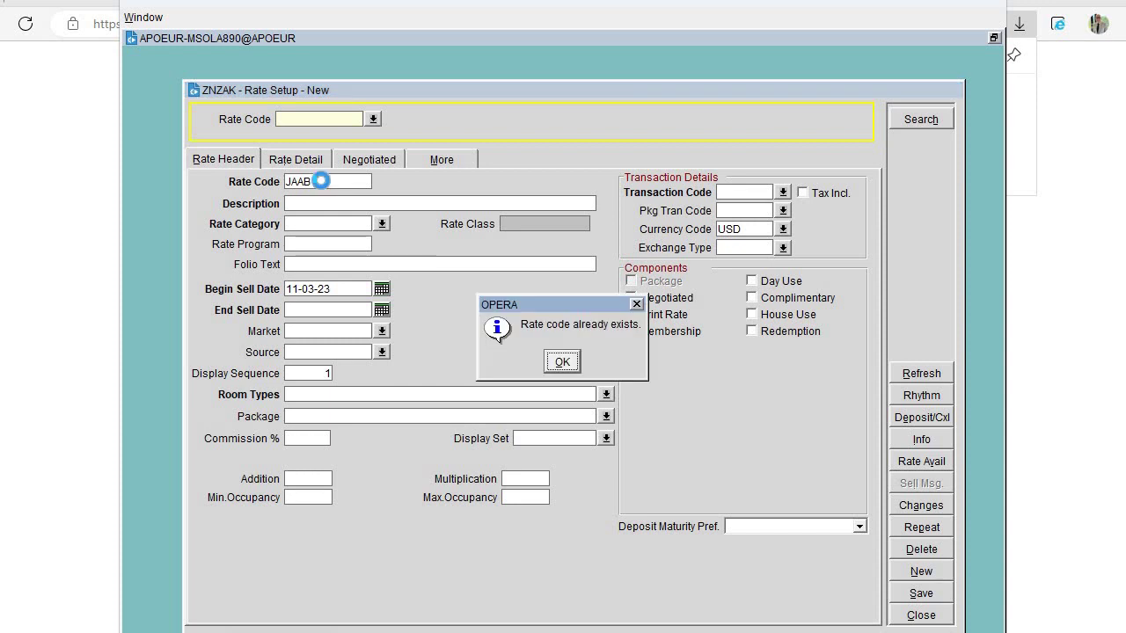
key("Return")
- Set the new rate's code to JAAC
key("BackSpace")
type("JA")
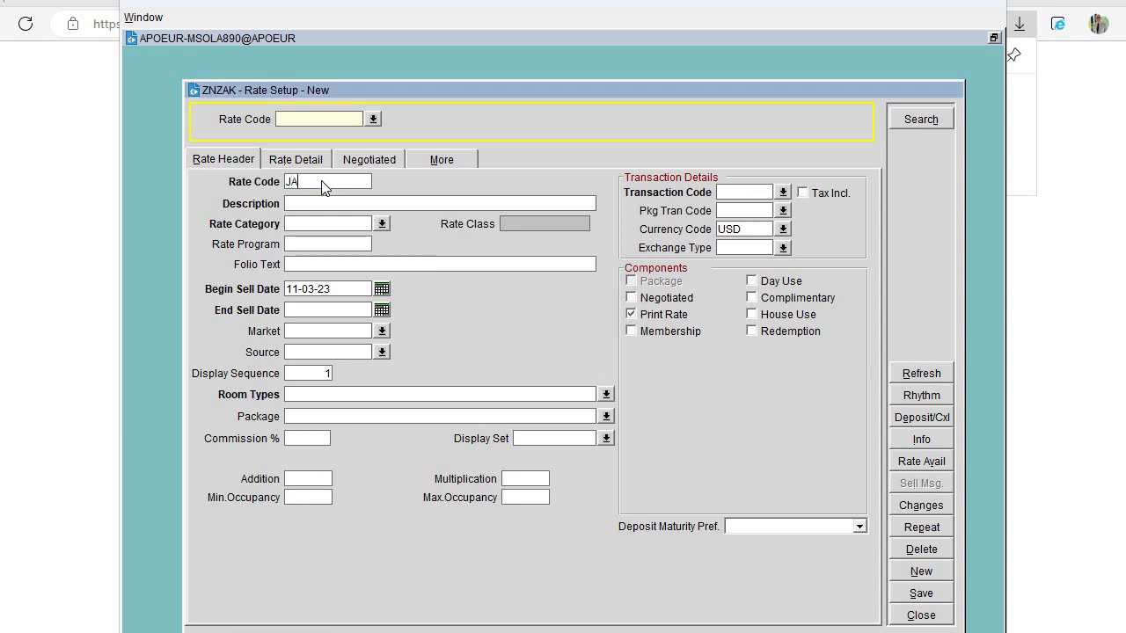
type("AC")
key("Tab")
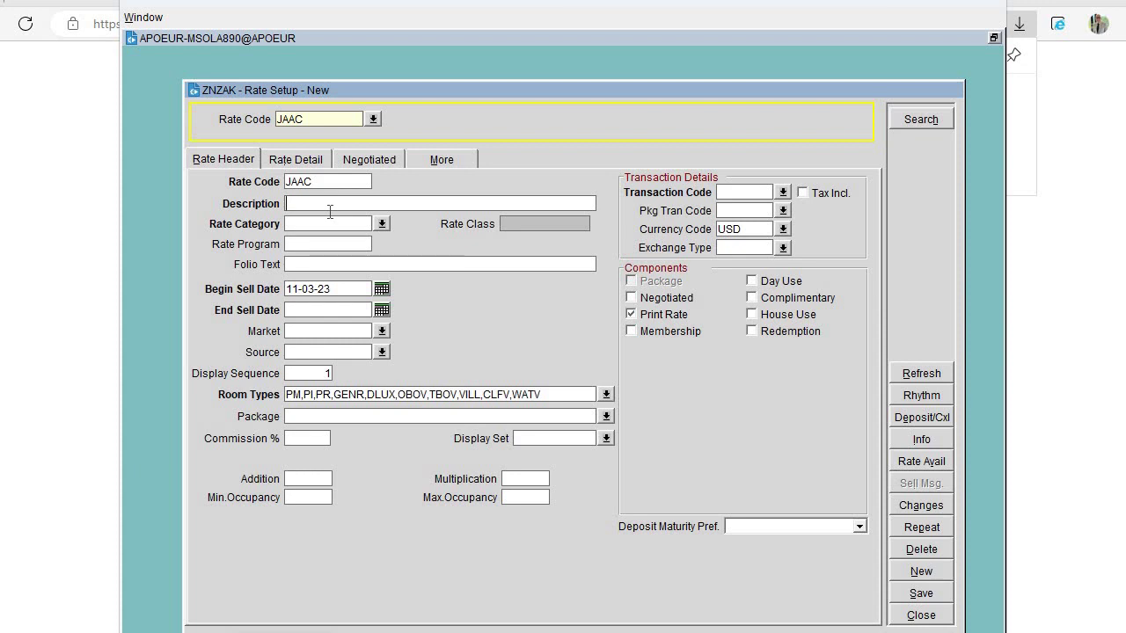
- Describe the rate with the couple's first names and "Wedding", set its category to GRP, and enter "Accomodation" as folio text
left_click(316, 206)
left_click(316, 205)
type("Joan-")
type("Andrew We")
type("dding ")
type("GRP")
key("Tab")
key("Tab")
type("Accomo")
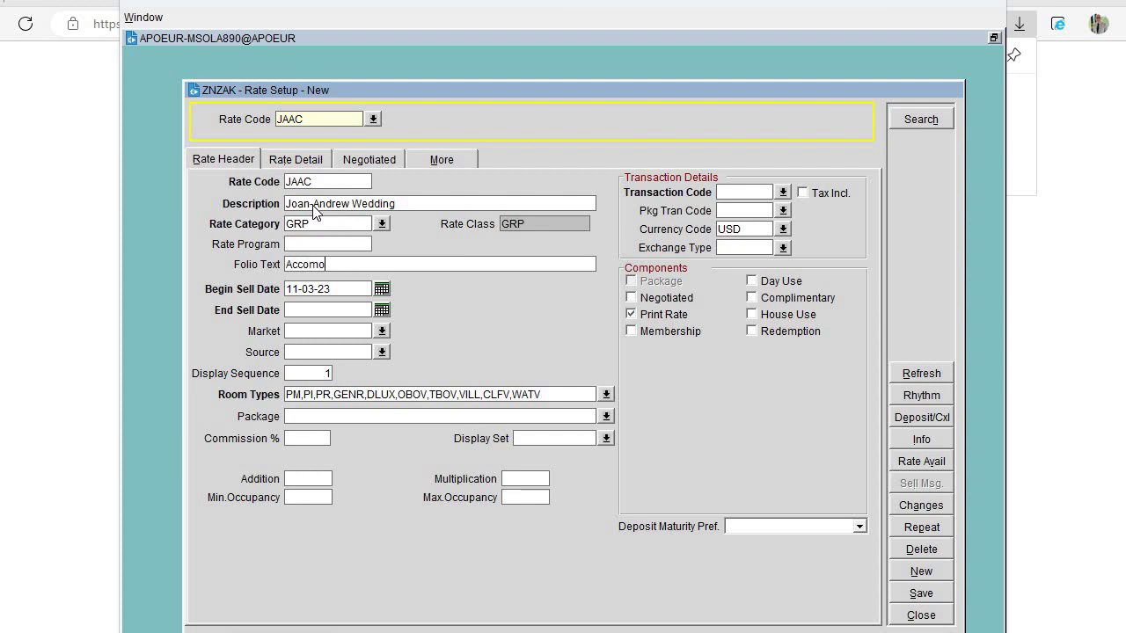
type("dation")
key("Tab")
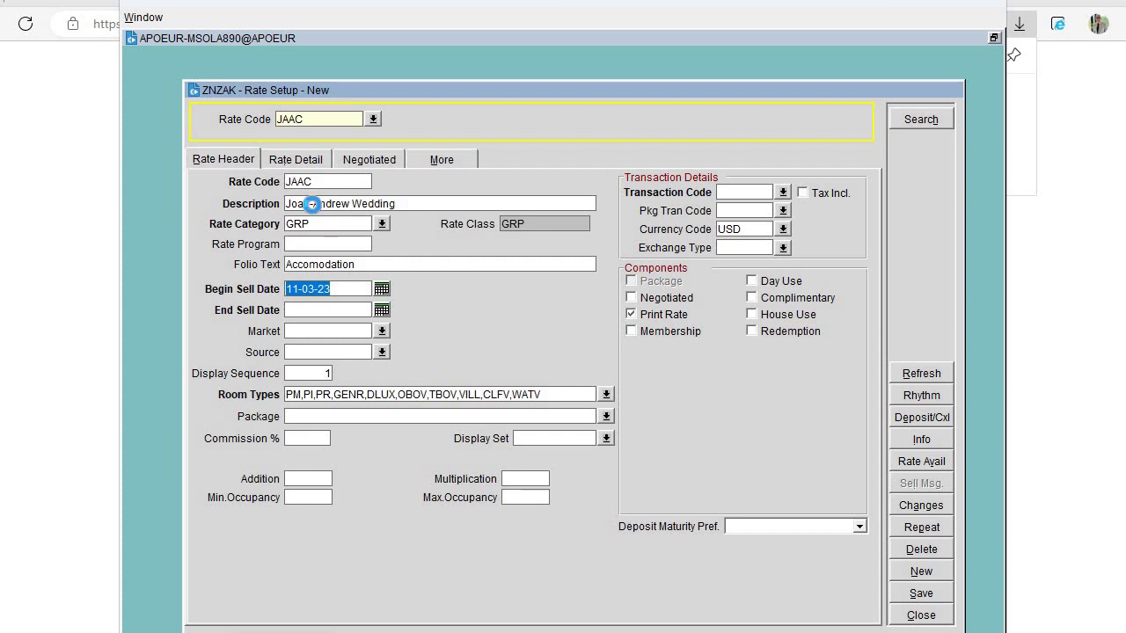
- Set the rate's end sell date to 22-08-23, its market to GCO and its source to P
key("Tab")
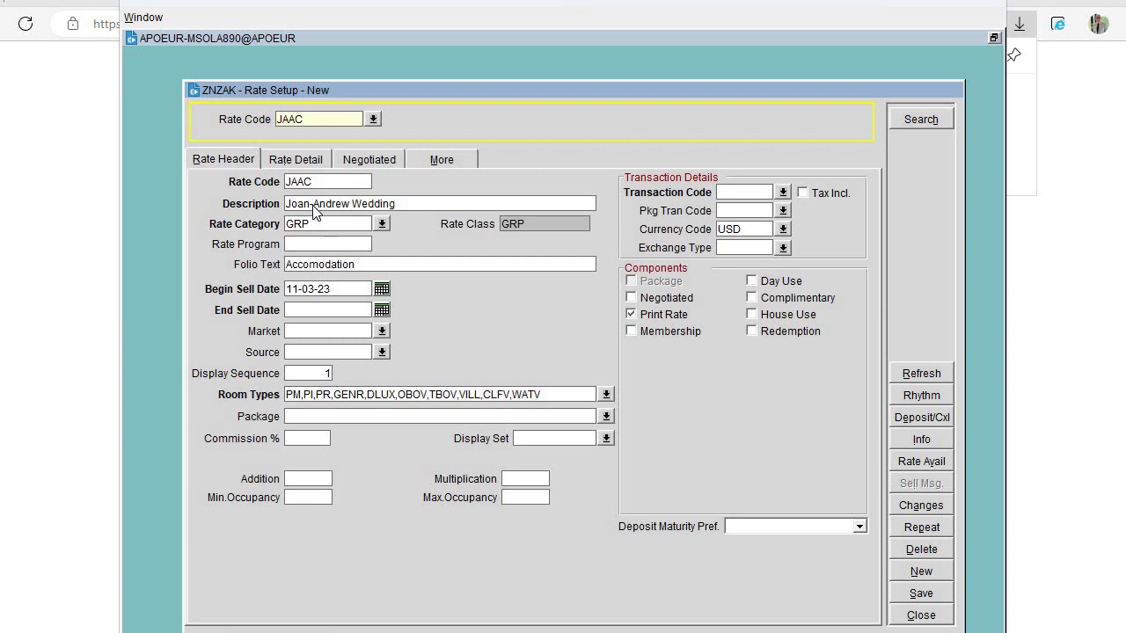
type("22")
type("-")
type("08-23")
type("GC")
type("O")
type("P")
key("Tab")
key("Tab")
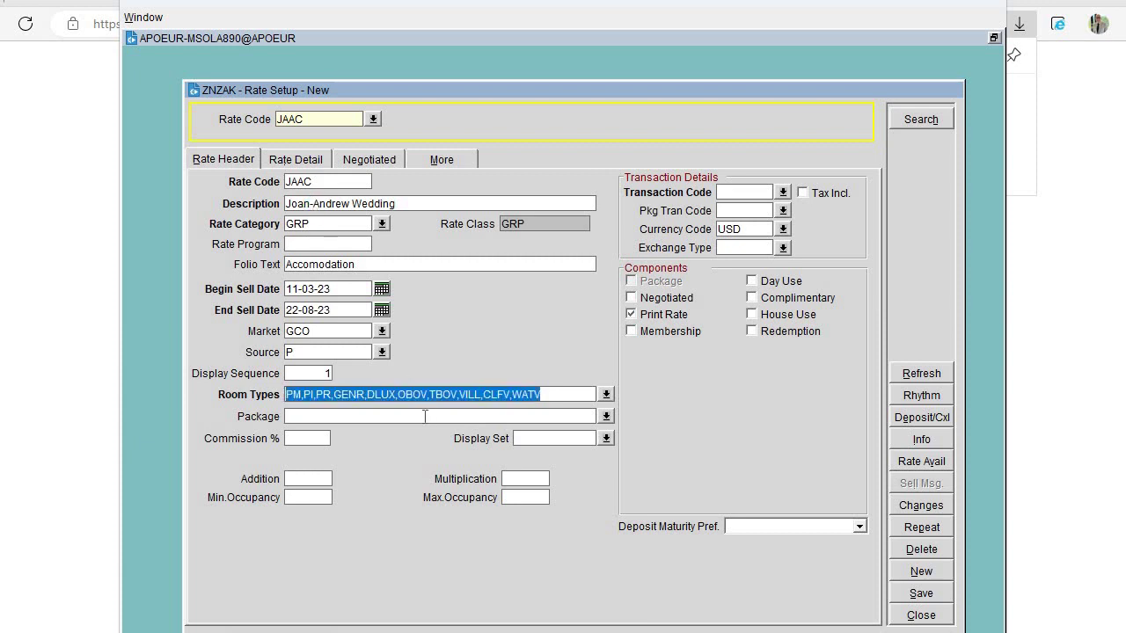
- Add the breakfast inclusive package element BRK to the rate code
left_click(443, 416)
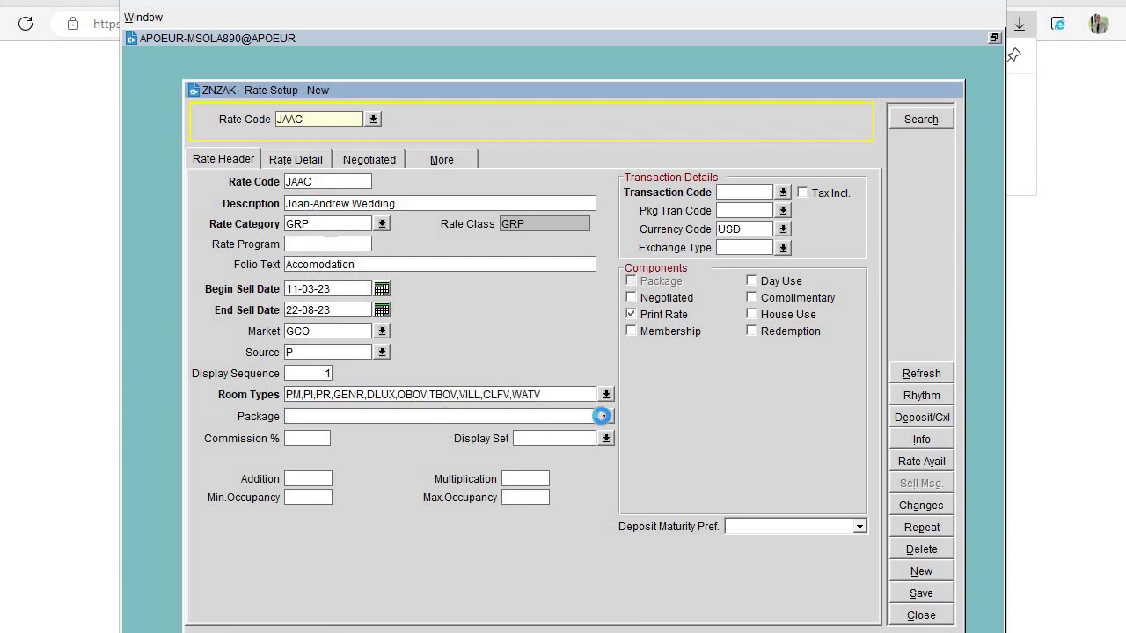
left_click(606, 416)
left_click(735, 253)
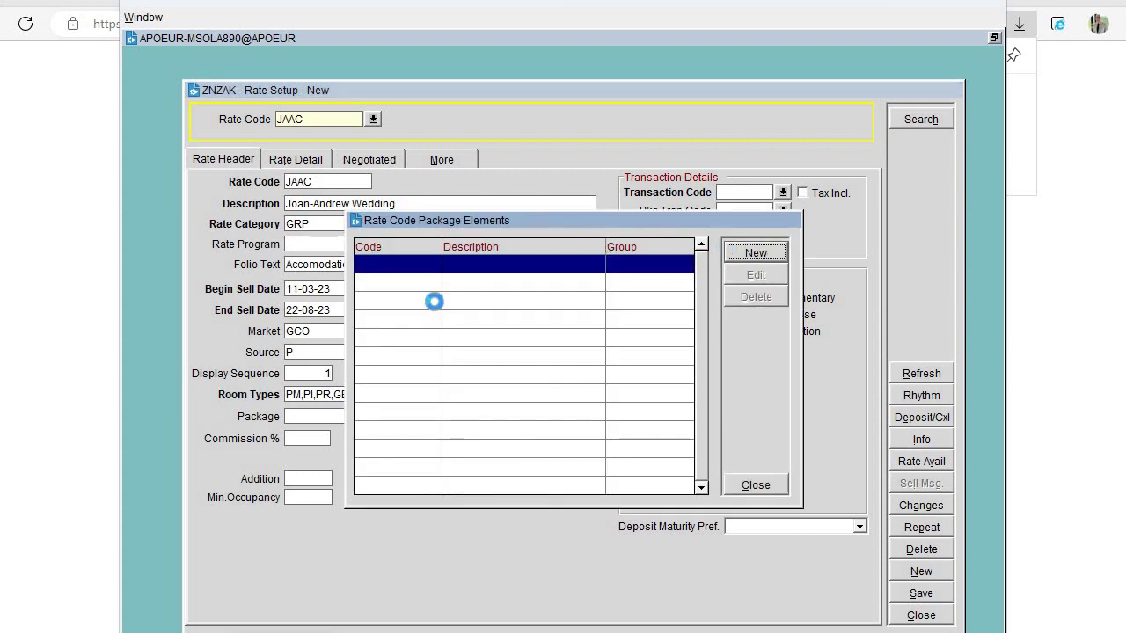
left_click(446, 199)
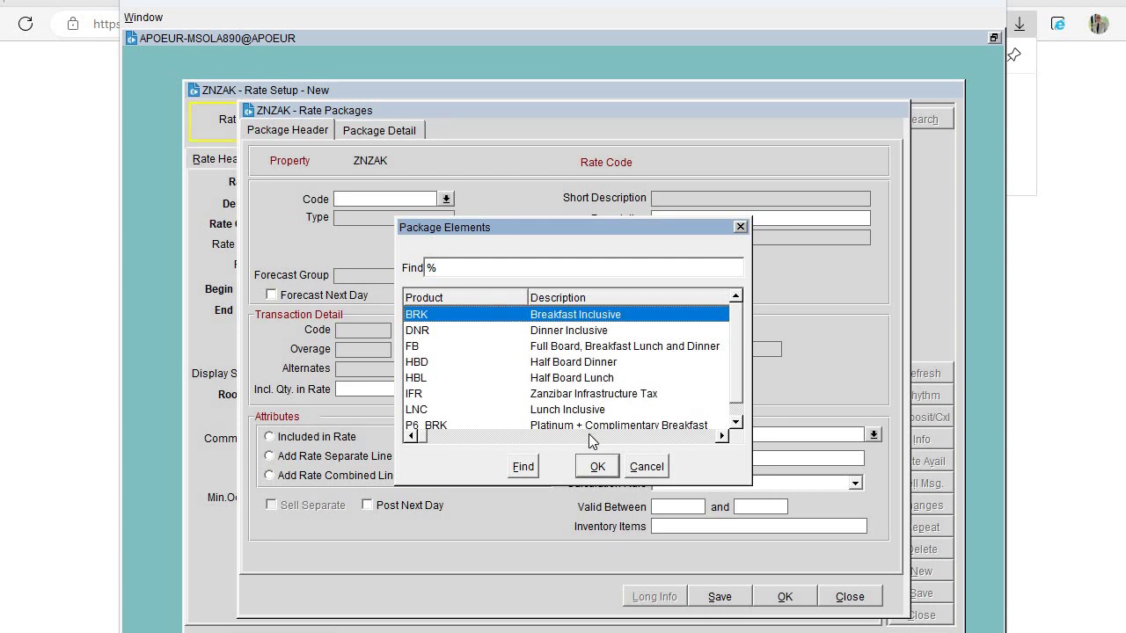
left_click(595, 463)
left_click(784, 596)
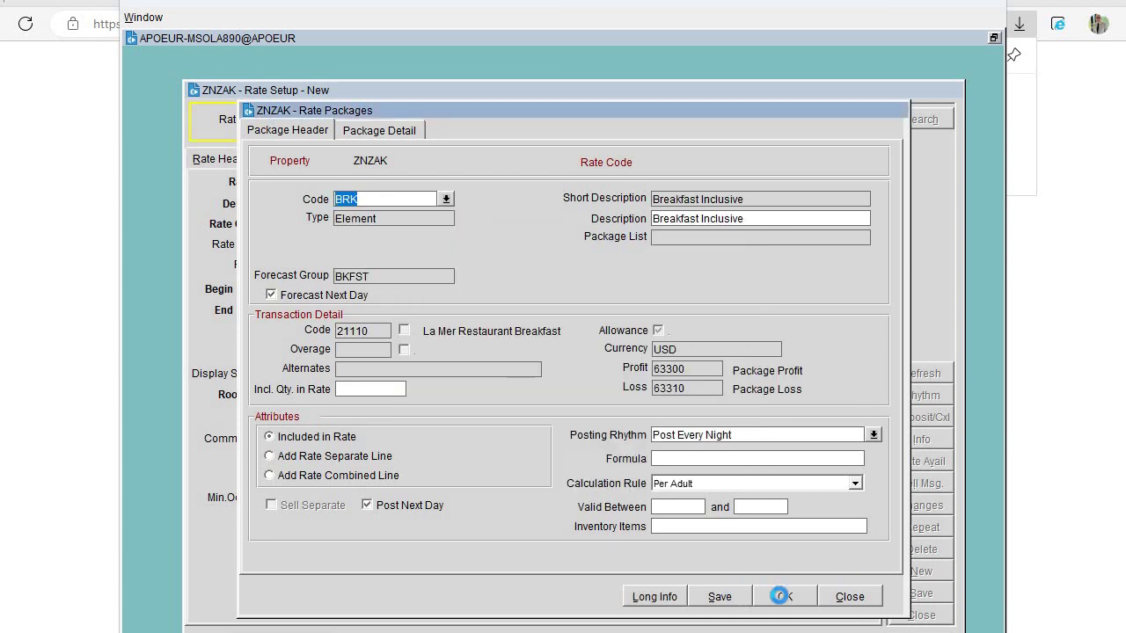
key("Return")
- Add the Zanzibar Infrastructure Tax package element IFR to the rate code and close the package elements
left_click(749, 252)
left_click(444, 198)
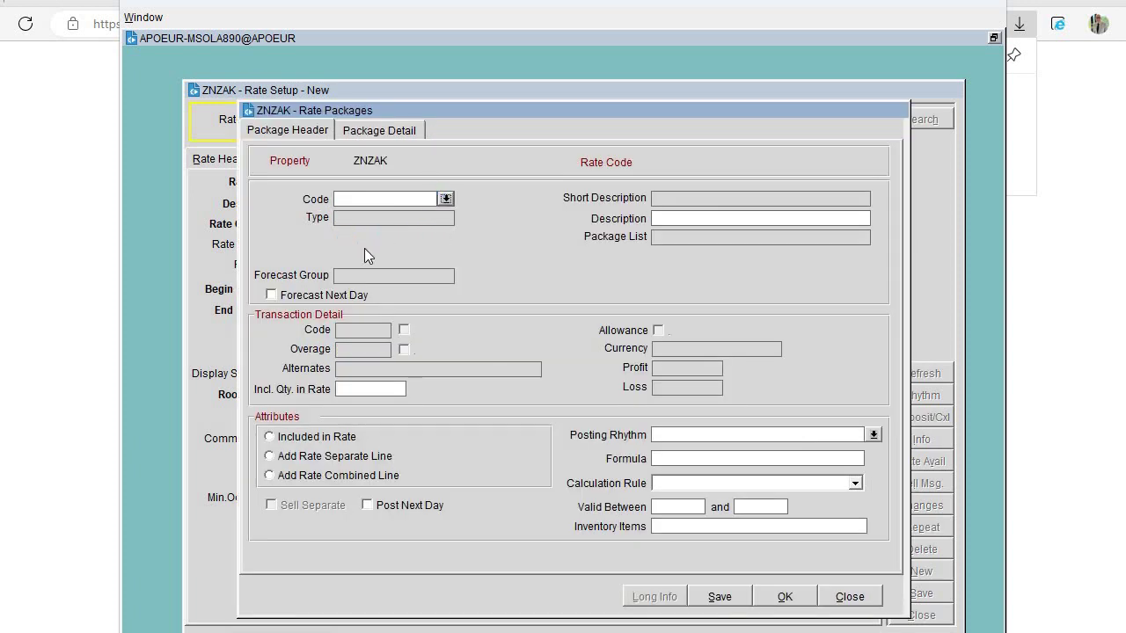
left_click(523, 381)
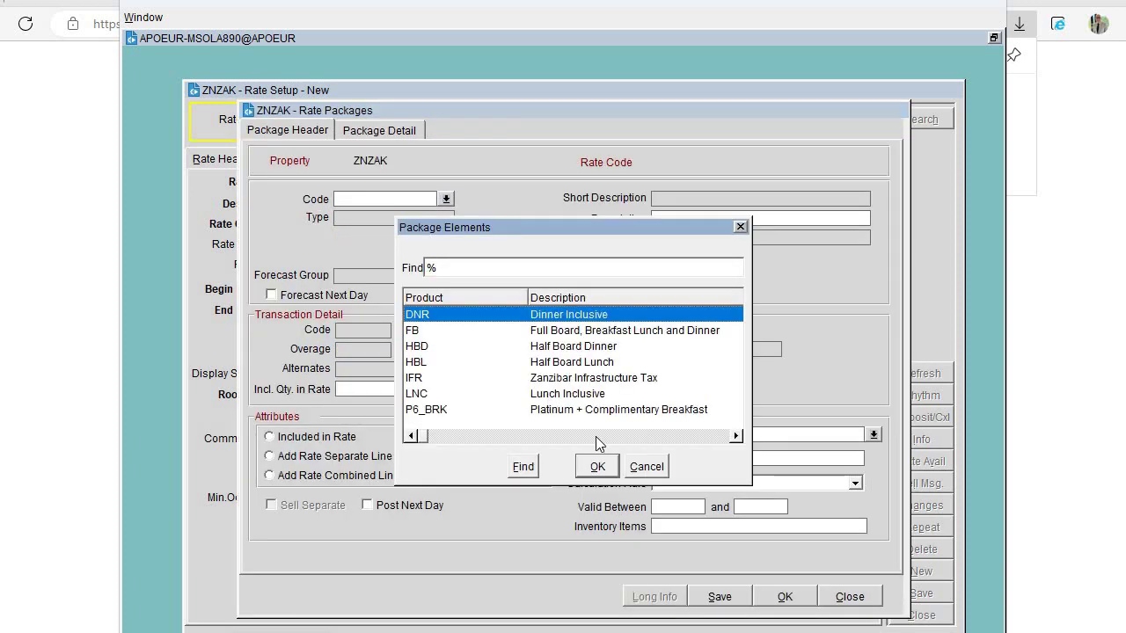
left_click(591, 464)
left_click(721, 597)
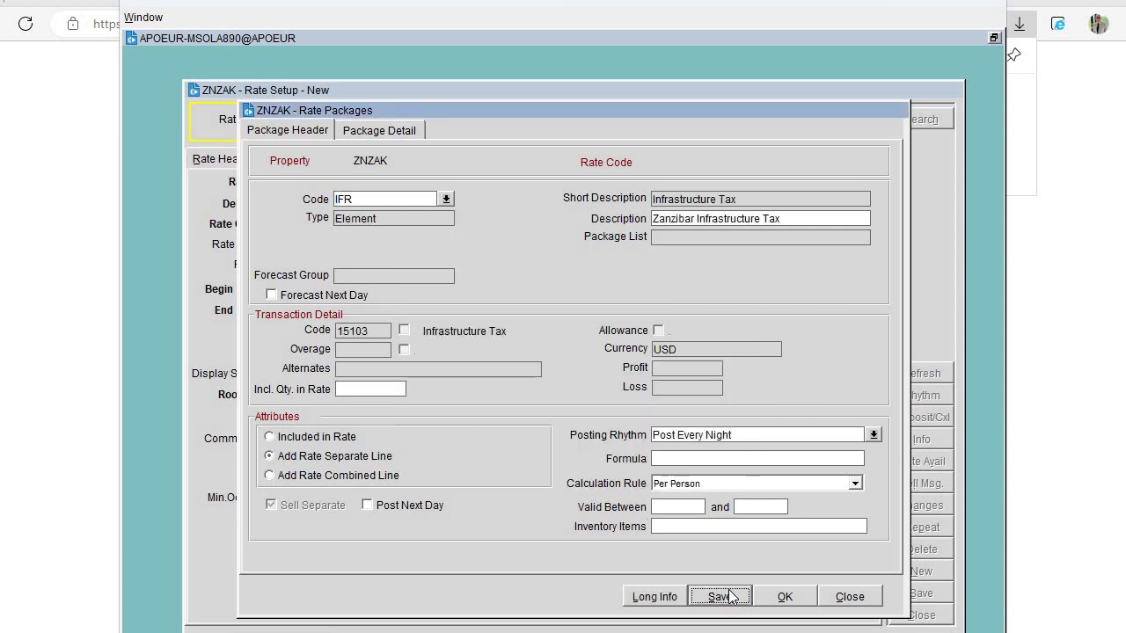
left_click(785, 598)
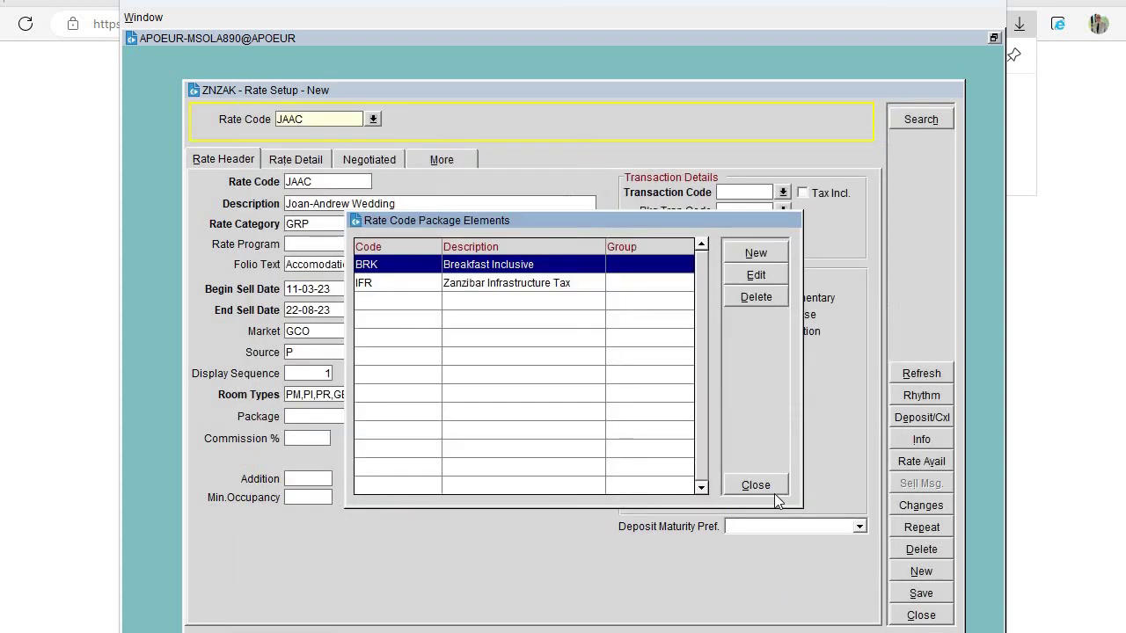
left_click(771, 482)
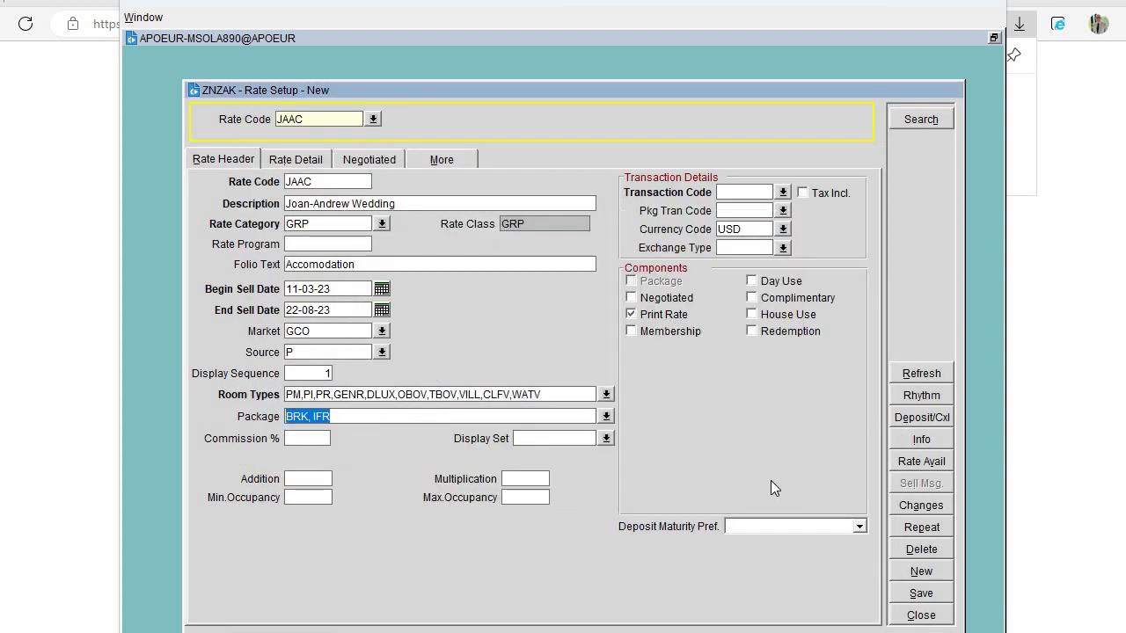
- Disable Print Rate for the rate code and set its transaction code to 12100, Corporate Group Rate
left_click(631, 314)
left_click(644, 321)
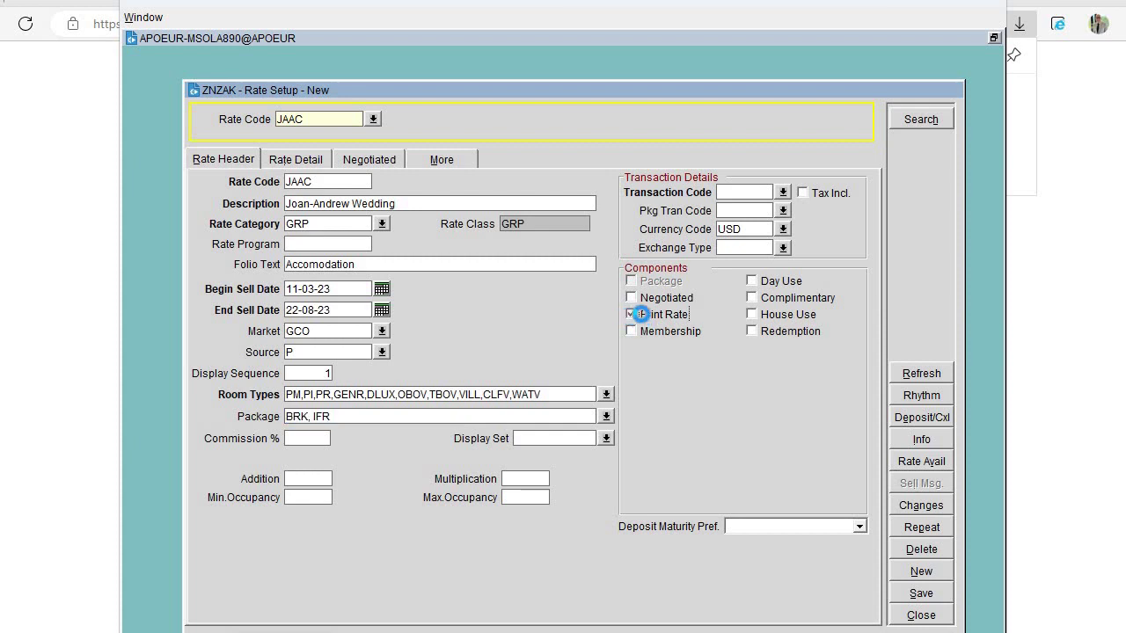
left_click(741, 191)
type("12100")
left_click(782, 192)
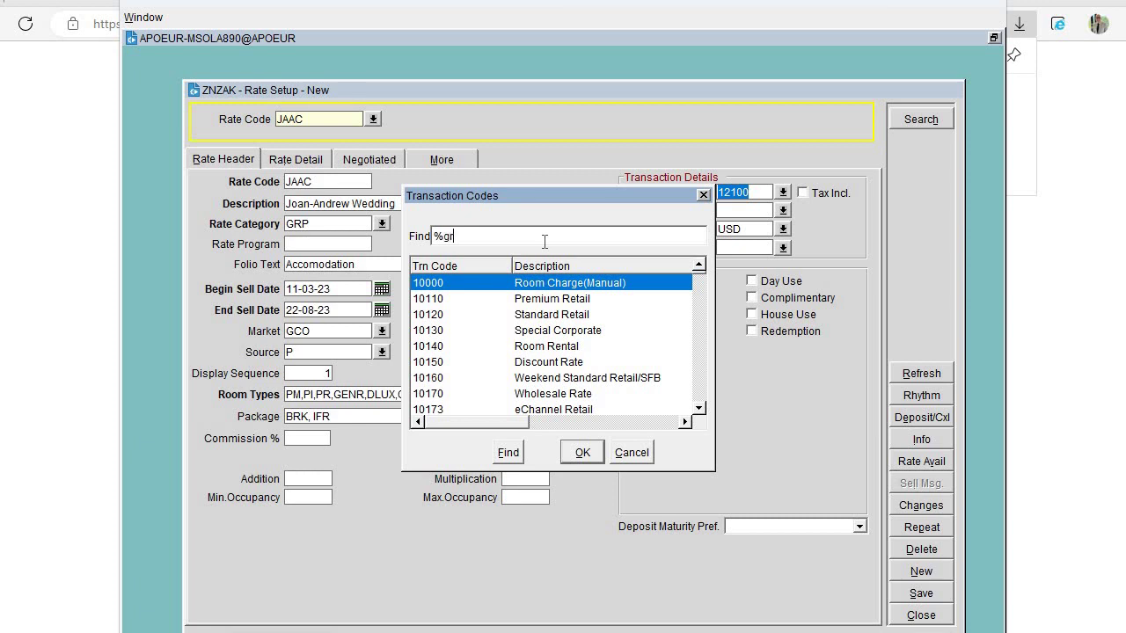
left_click(508, 452)
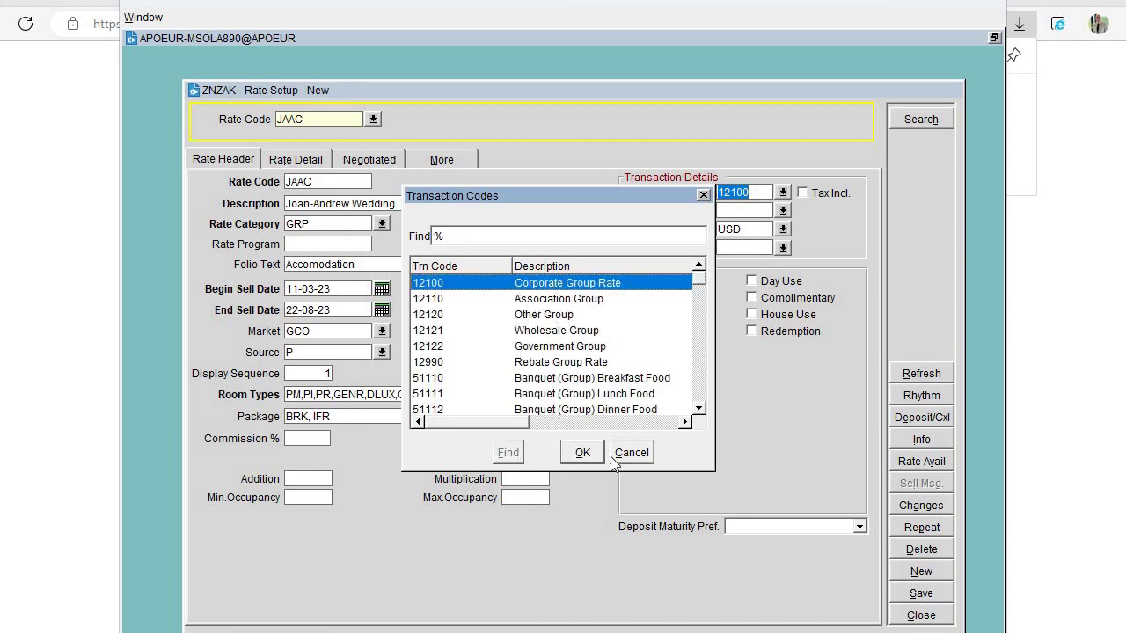
left_click(592, 451)
- Set the package transaction code to 99200 and save the rate header
left_click(735, 210)
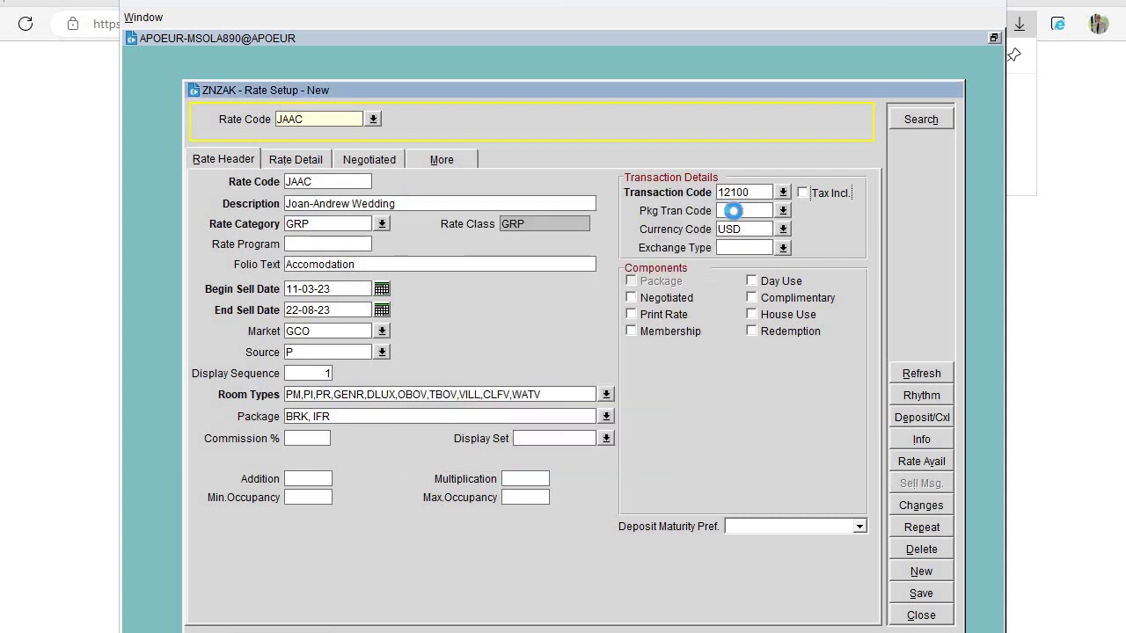
left_click(920, 593)
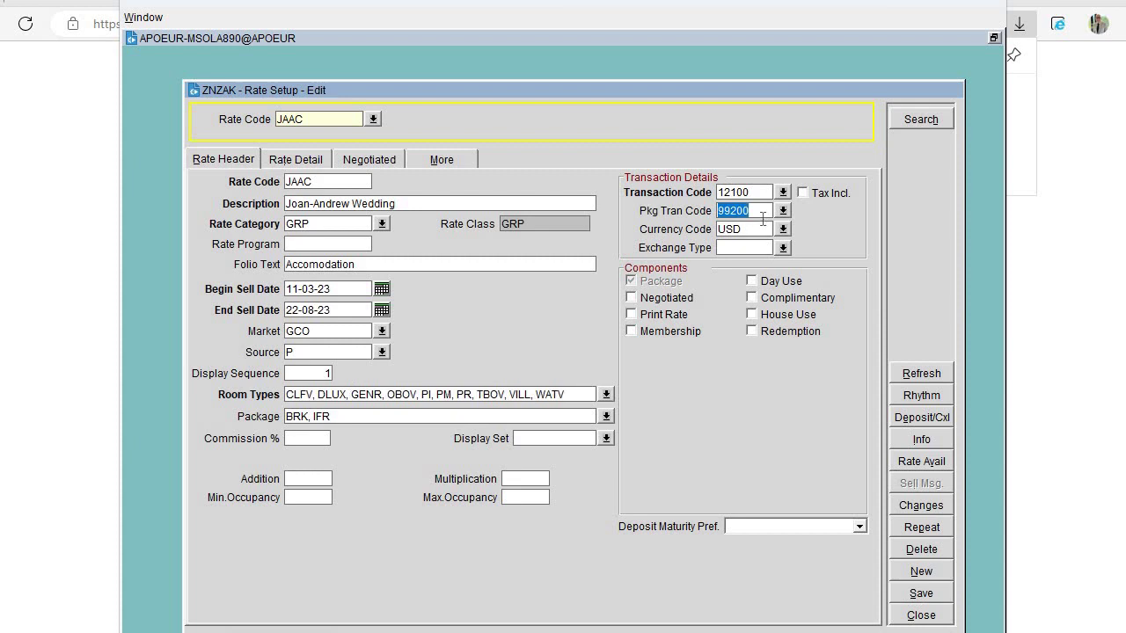
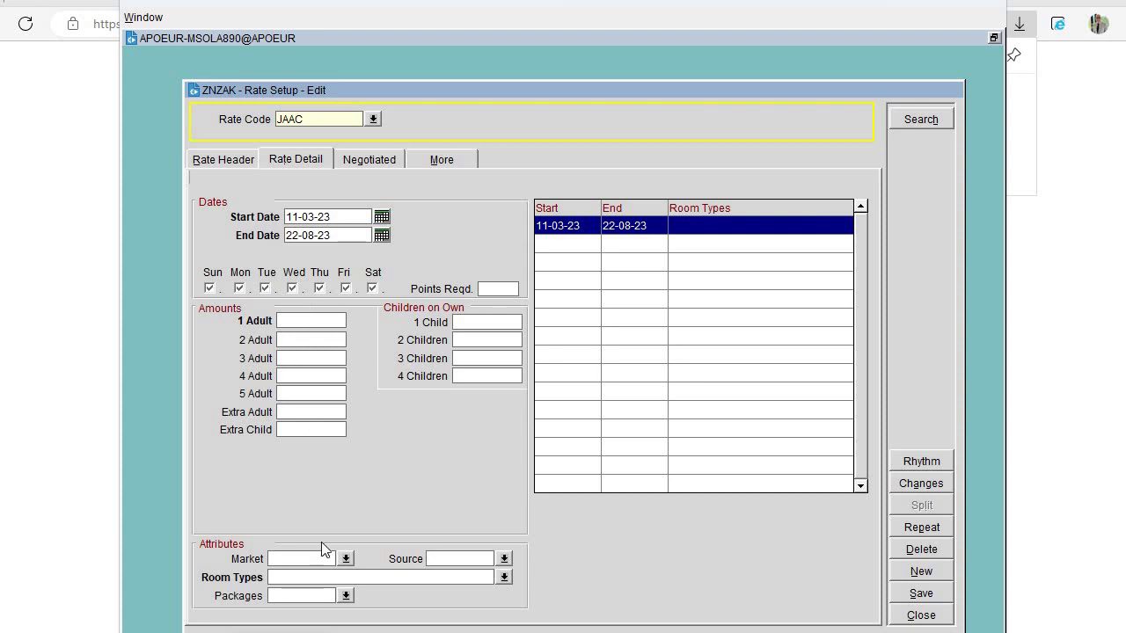
- Leave the rate detail and switch to the new reservation form of the GXP Res App in the browser
left_click(361, 577)
mouse_move(572, 628)
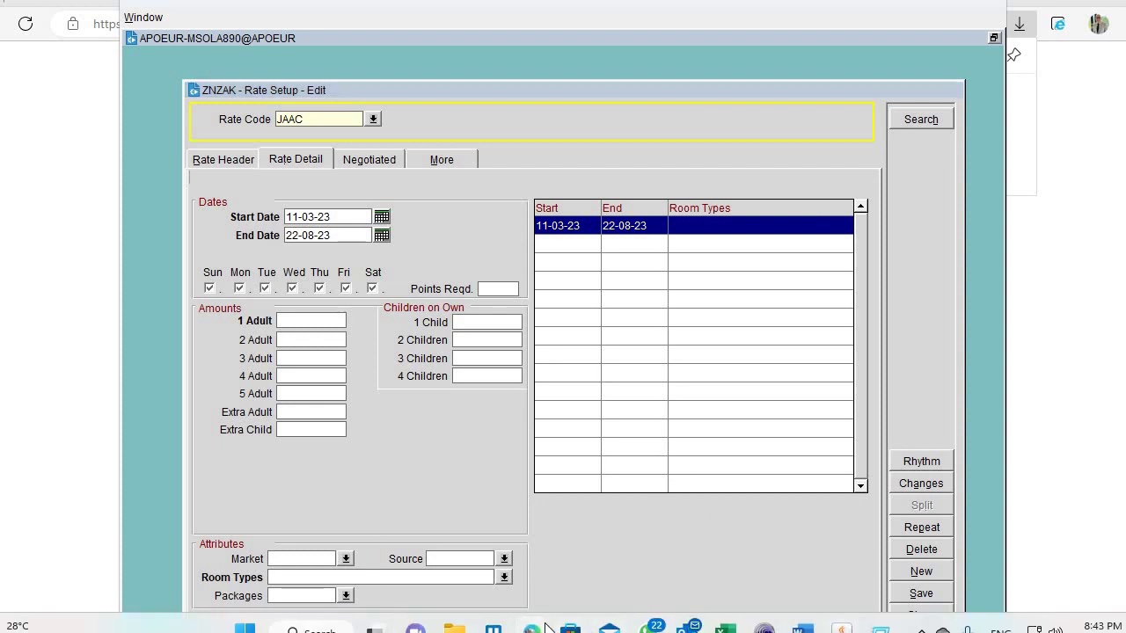
mouse_move(563, 605)
left_click(517, 542)
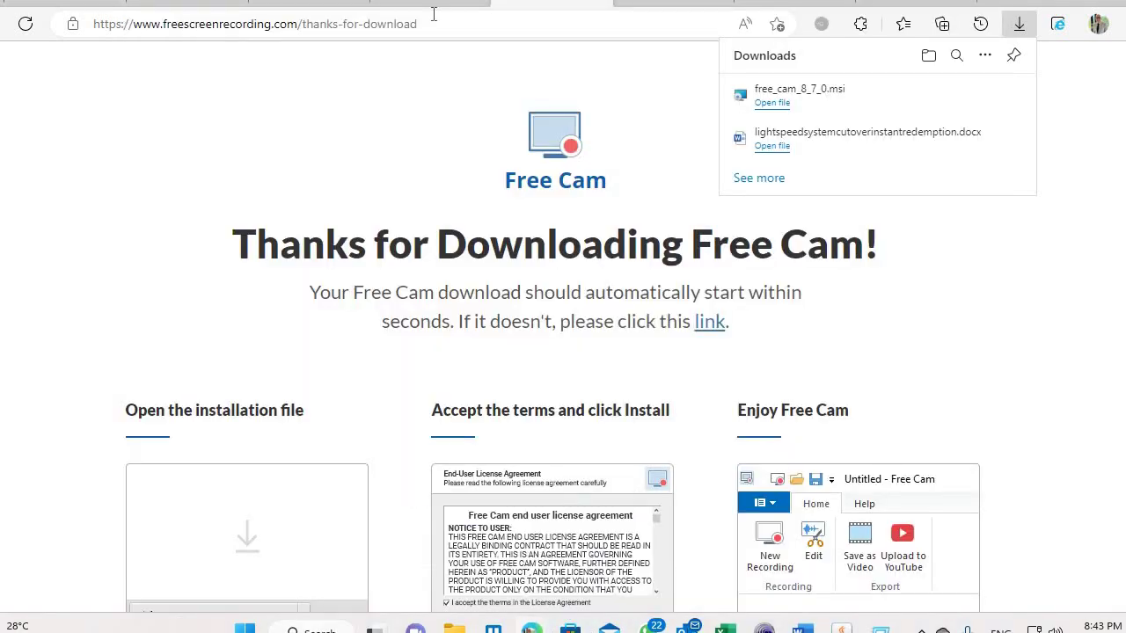
key("alt+Tab")
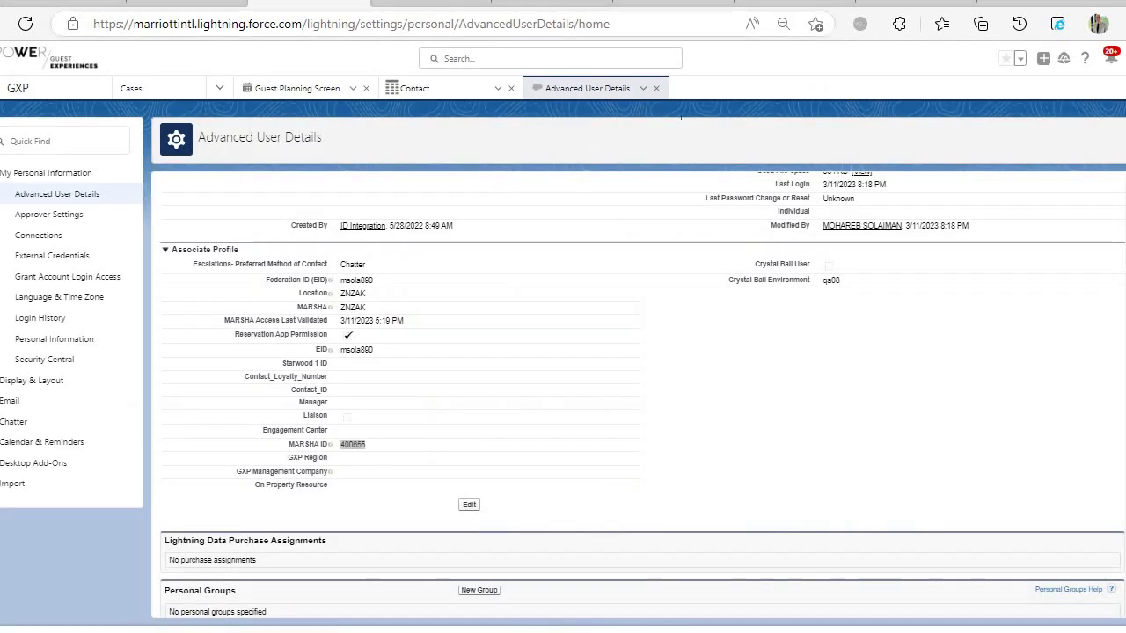
key("alt+Tab")
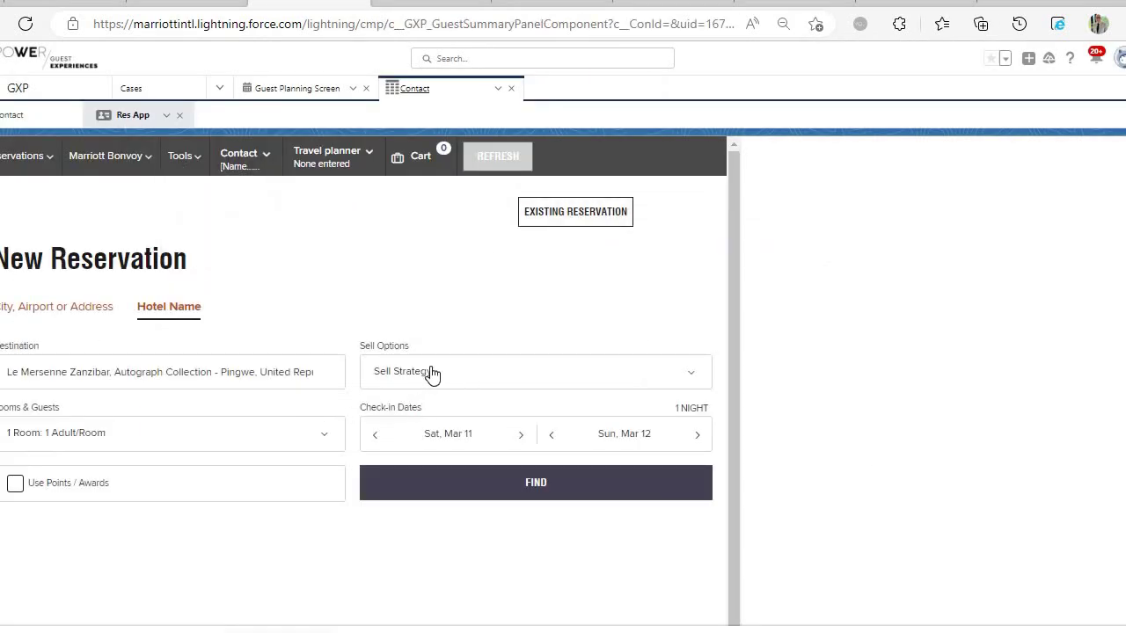
left_click(492, 371)
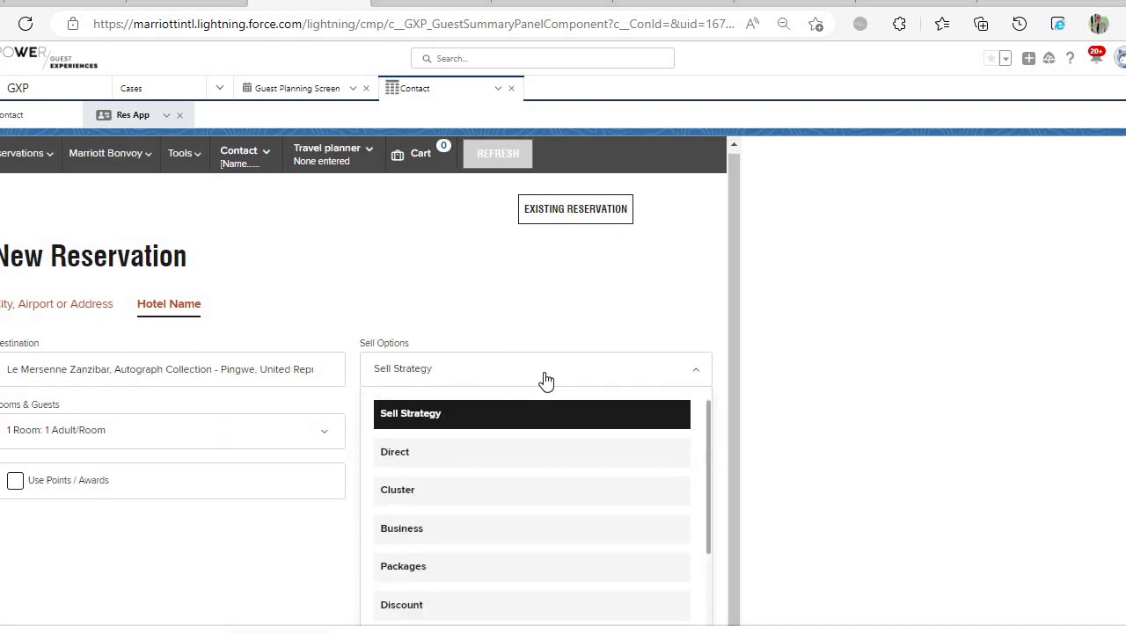
scroll(581, 371, "down", 5)
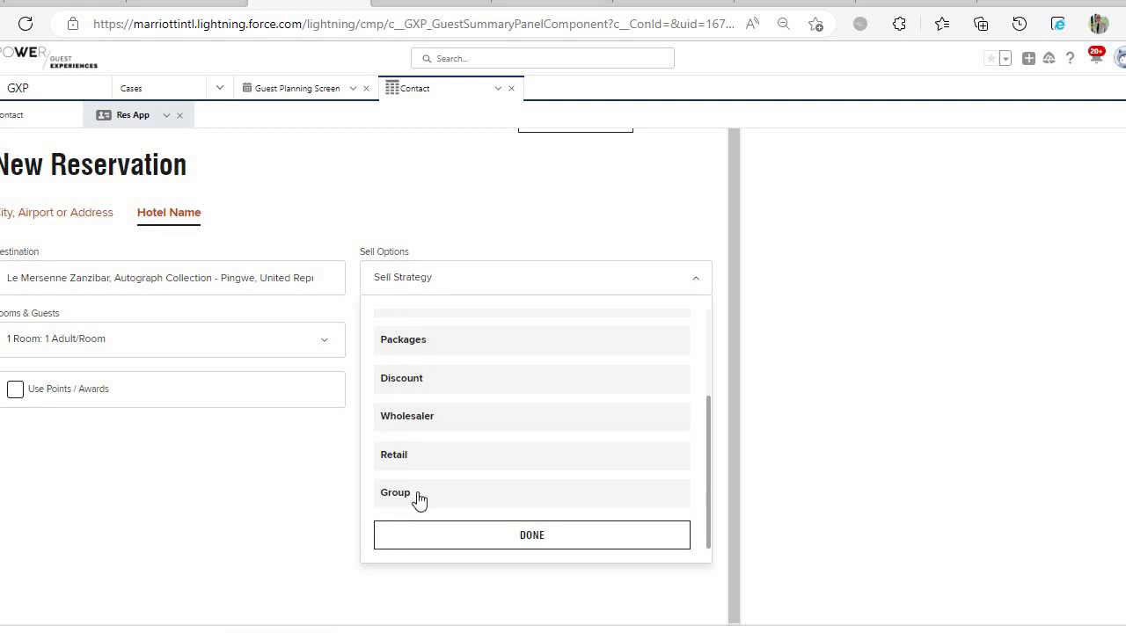
left_click(260, 435)
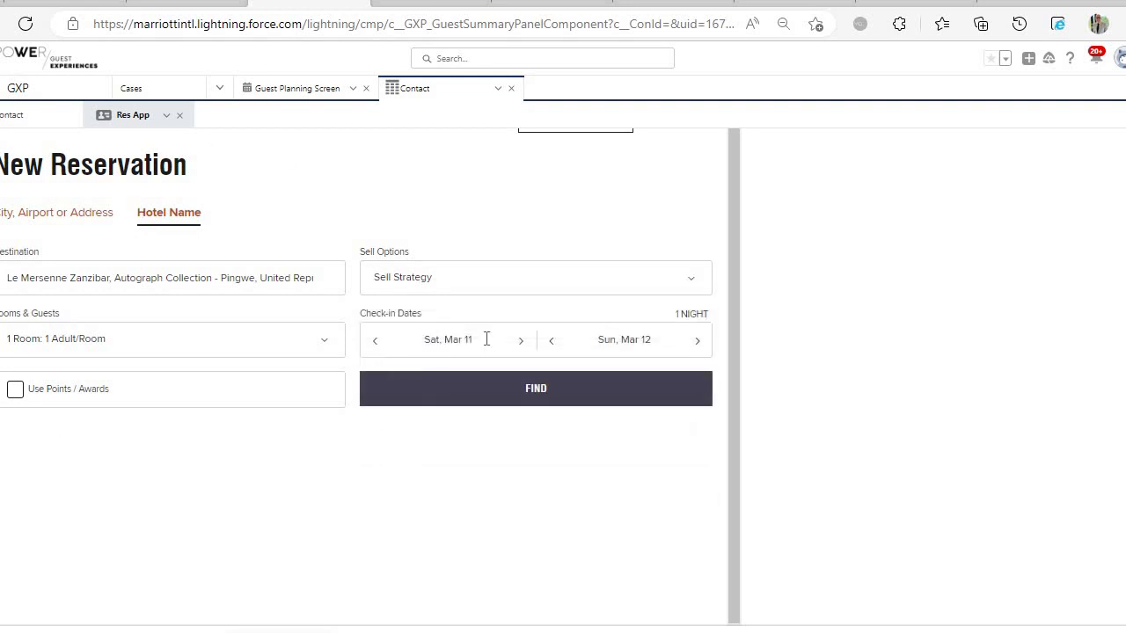
- Set the new reservation's stay dates to Monday, April 3 through Tuesday, April 4, 2023
left_click(468, 342)
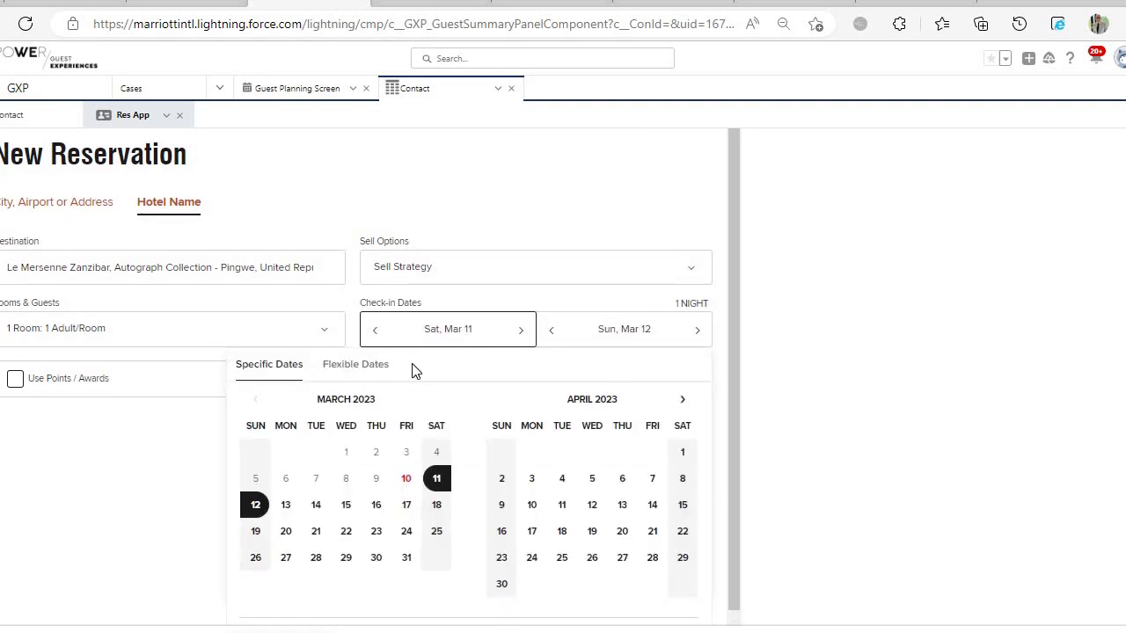
left_click(532, 467)
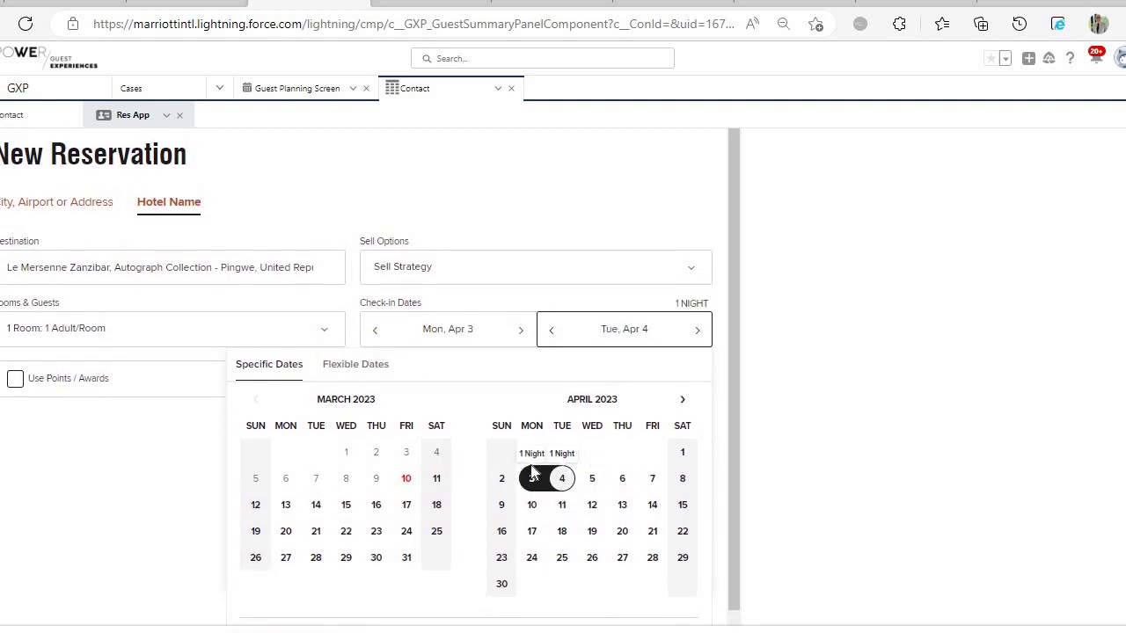
left_click(564, 479)
- Choose Group as the sell option with "z" as the first letter of the group code
left_click(535, 294)
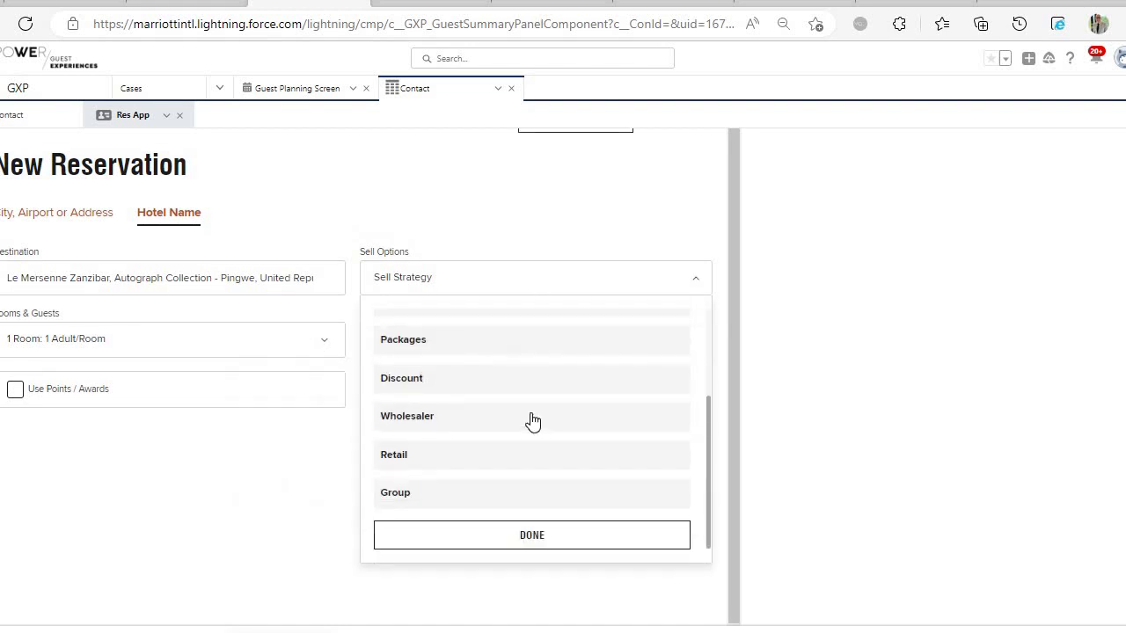
scroll(402, 252, "down", 3)
left_click(401, 231)
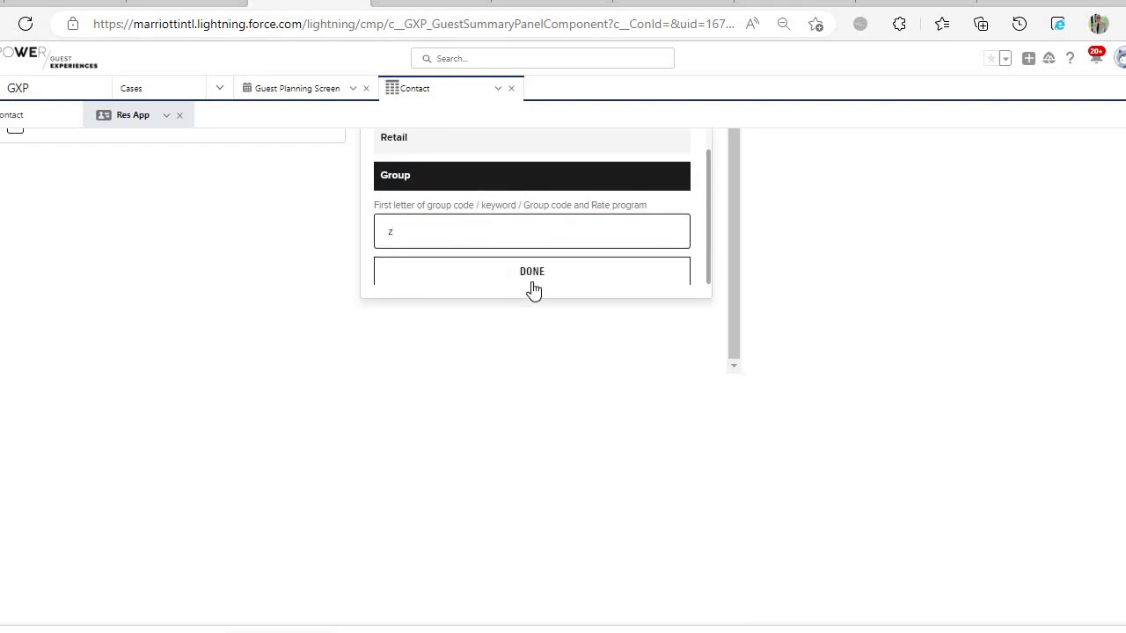
left_click(530, 280)
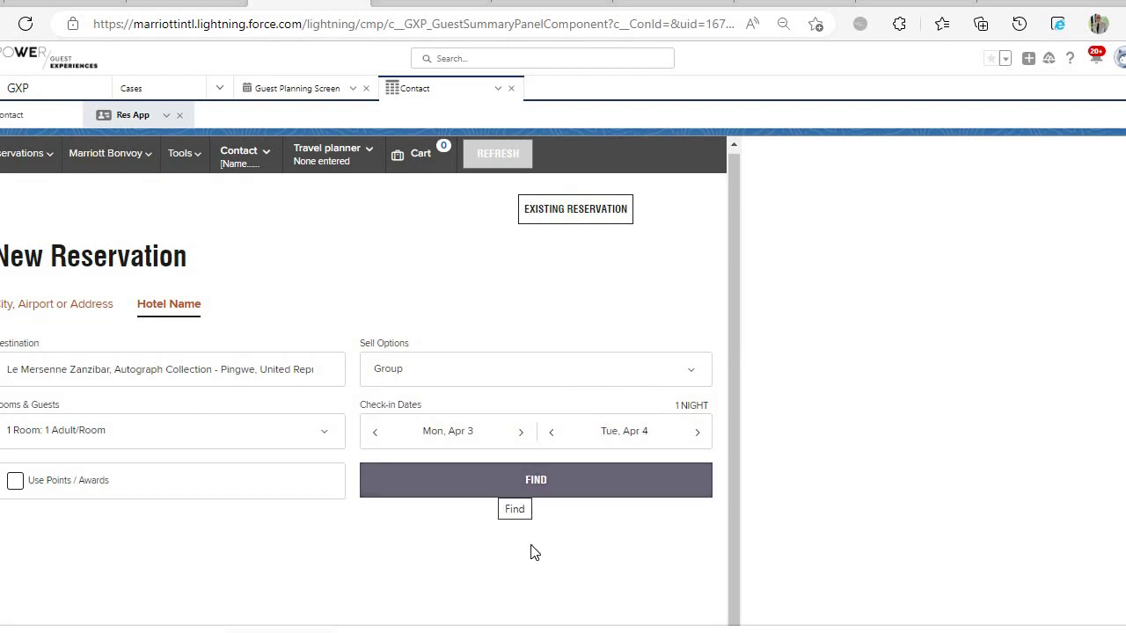
- Search the hotel's group rates for the chosen dates and look through the matching groups
left_click(537, 480)
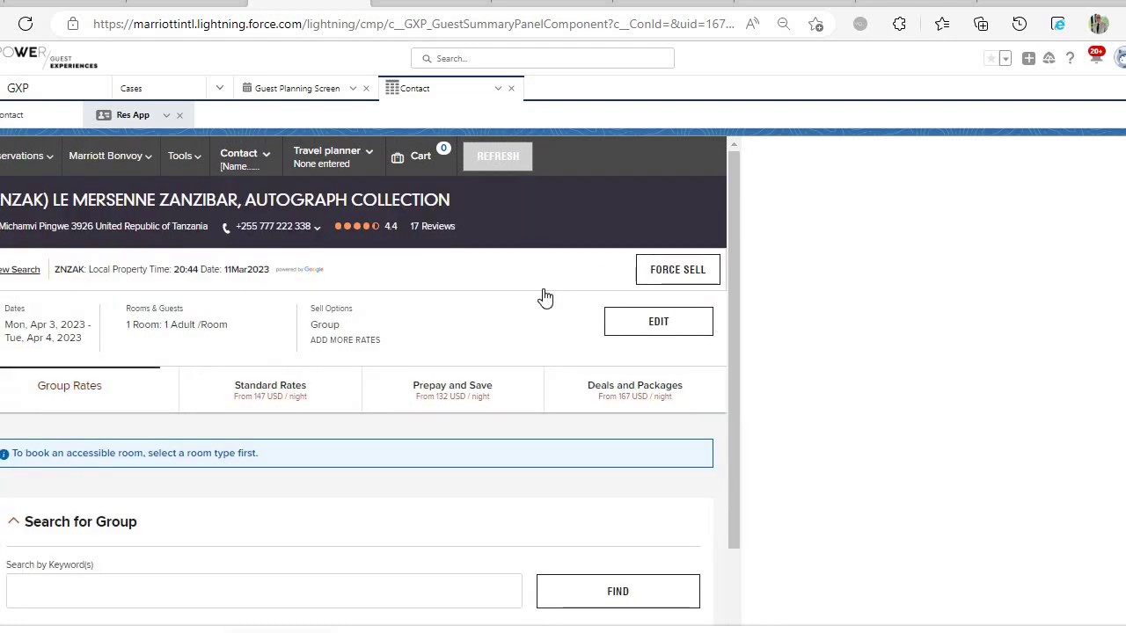
scroll(537, 299, "down", 4)
scroll(194, 328, "down", 1)
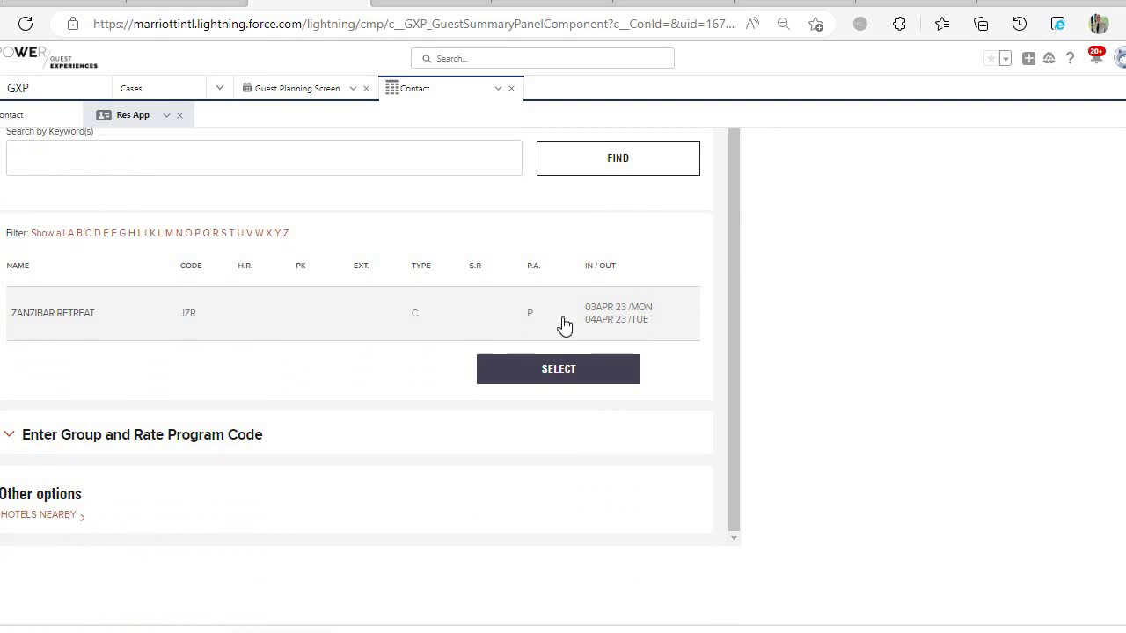